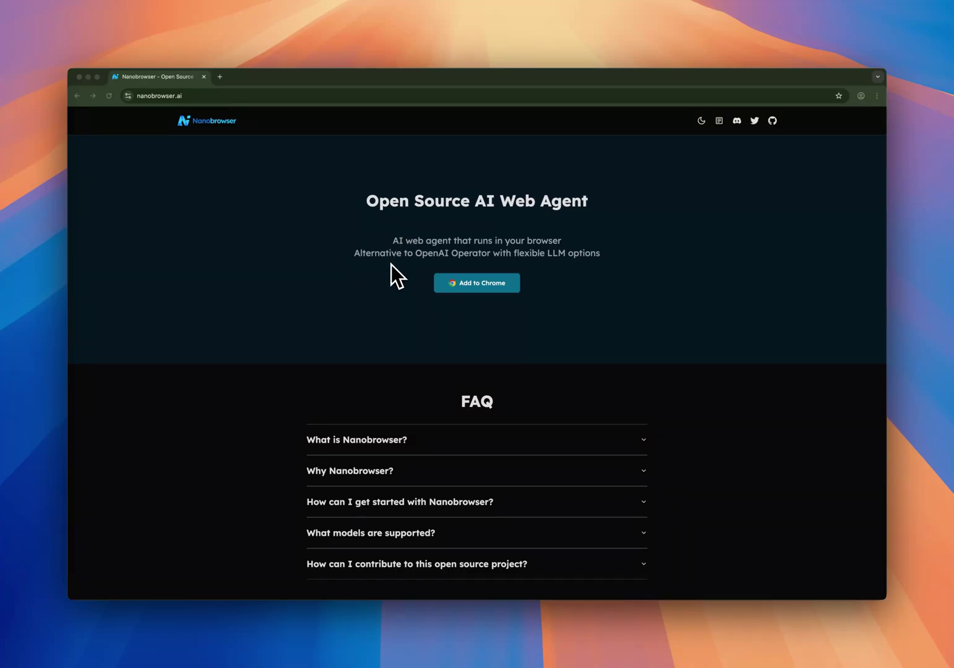
# Open the nanobrowser GitHub repository from the site footer and view its LICENSE file.
pyautogui.scroll(-2, 475, 349)
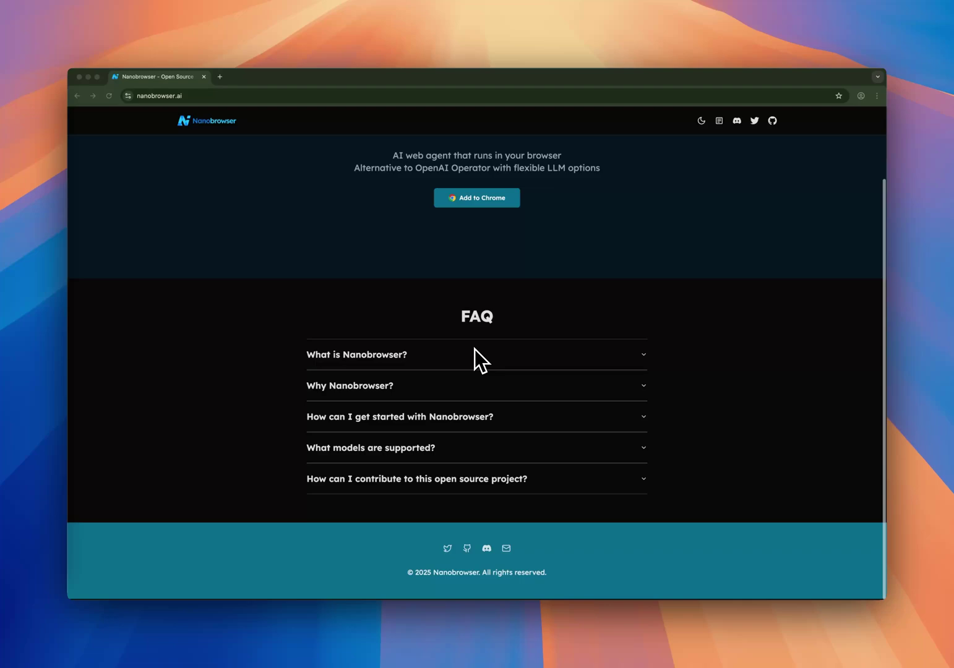
pyautogui.click(468, 551)
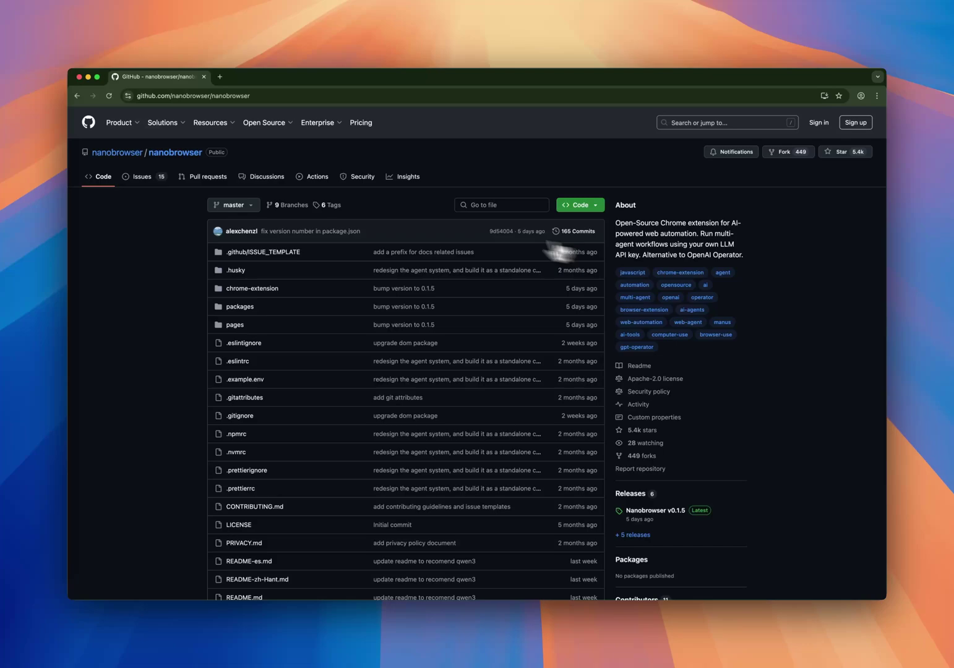
pyautogui.scroll(-1, 334, 272)
pyautogui.scroll(-4, 334, 275)
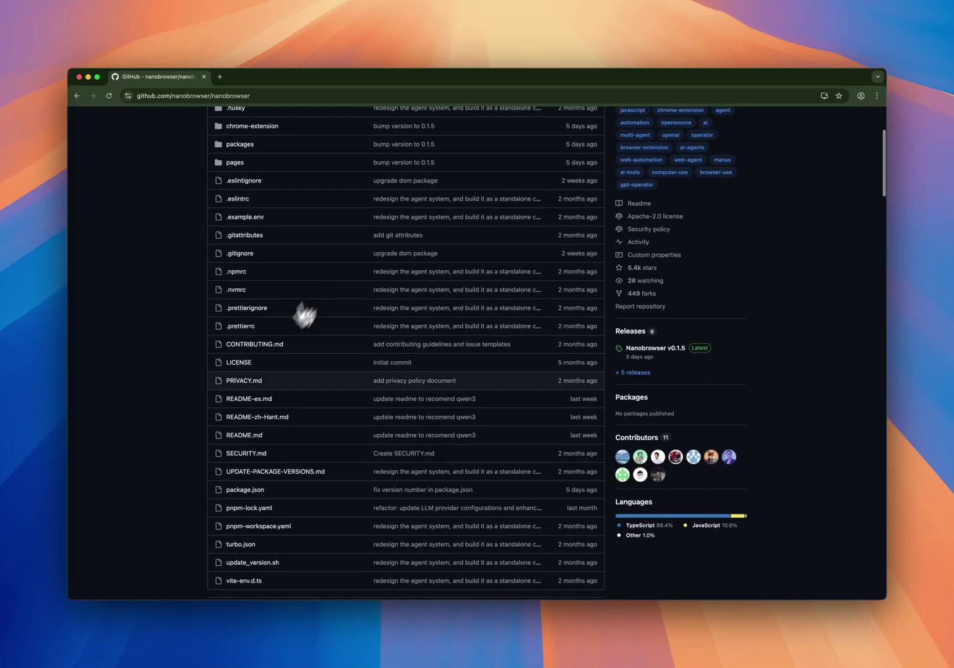
pyautogui.click(247, 365)
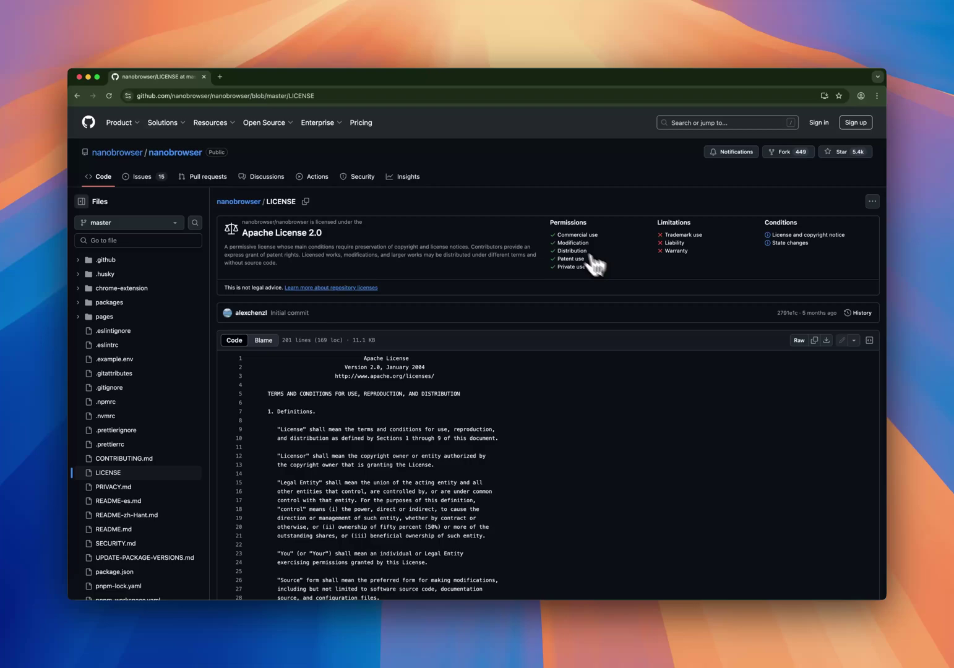
# Confirm the Apache License 2.0 terms, then return to the repository's main page.
pyautogui.tripleClick(568, 234)
pyautogui.click(555, 244)
pyautogui.click(77, 96)
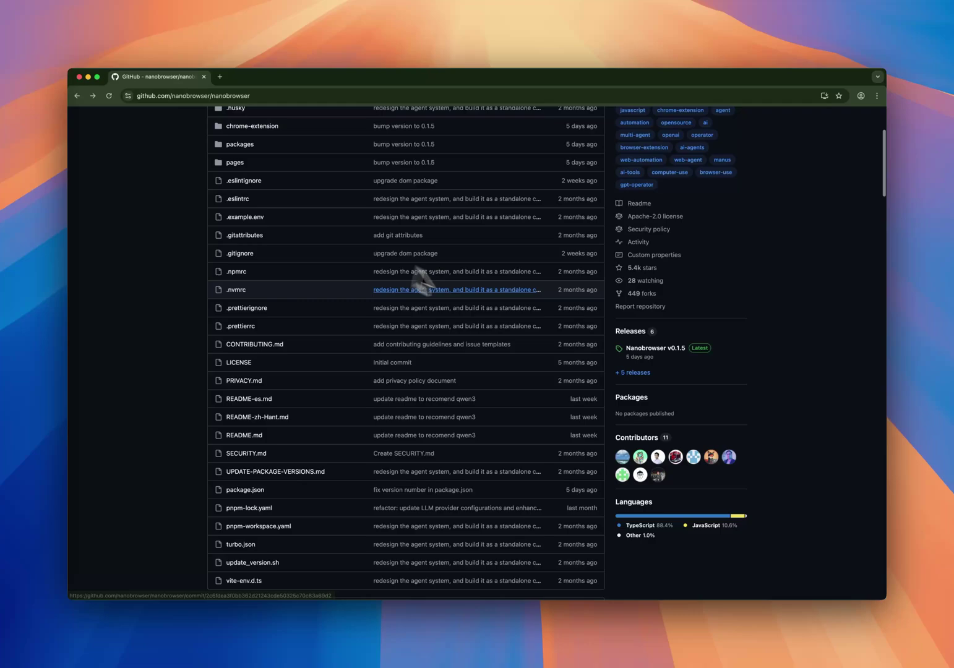
pyautogui.click(238, 364)
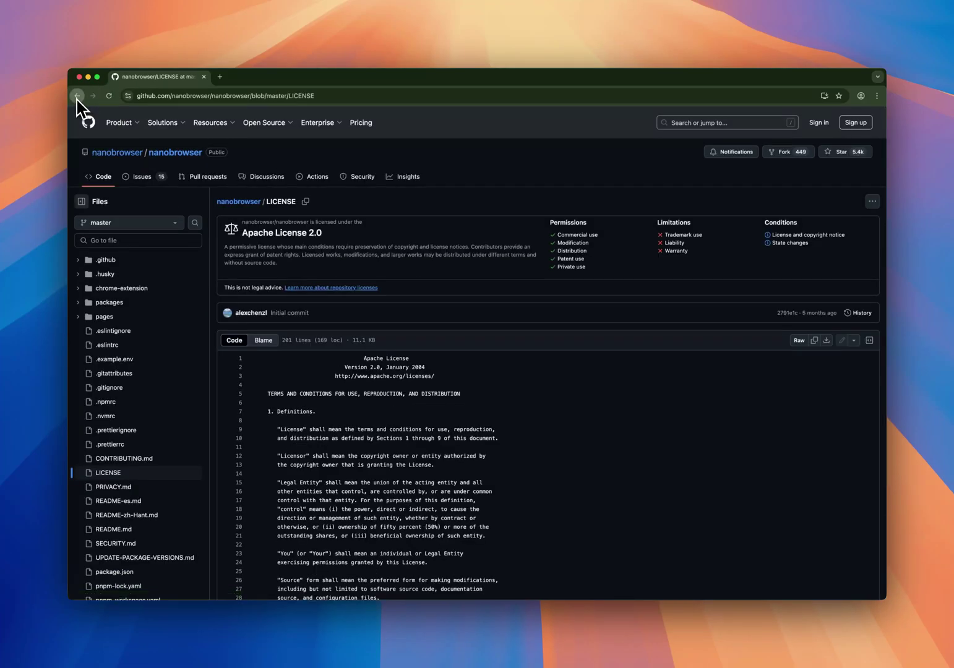
pyautogui.click(77, 96)
pyautogui.scroll(3, 278, 322)
pyautogui.scroll(1, 306, 354)
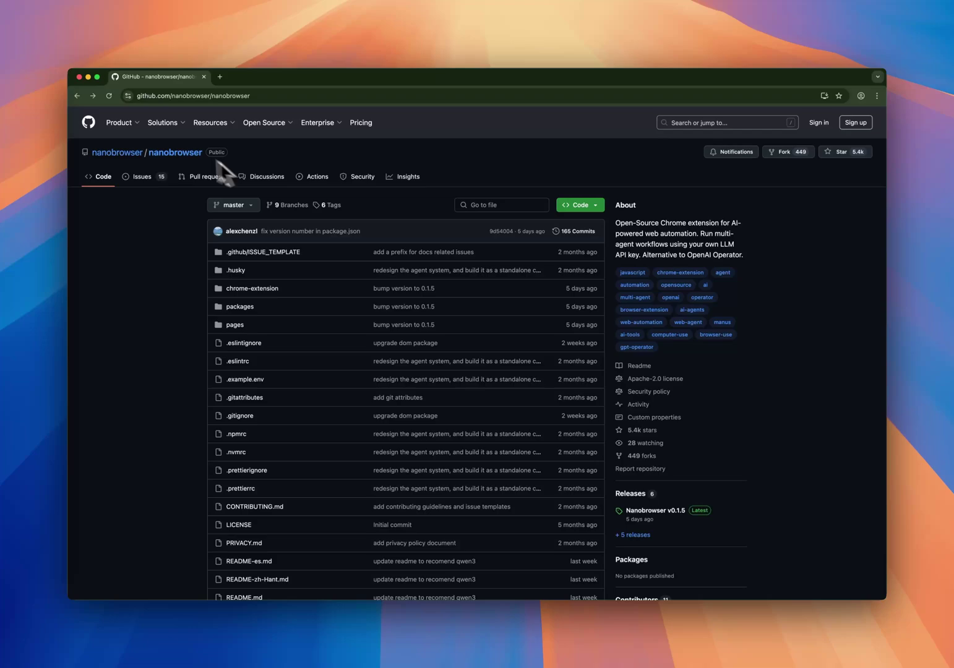
# Go back to the nanobrowser.ai homepage and scroll to its top.
pyautogui.click(77, 95)
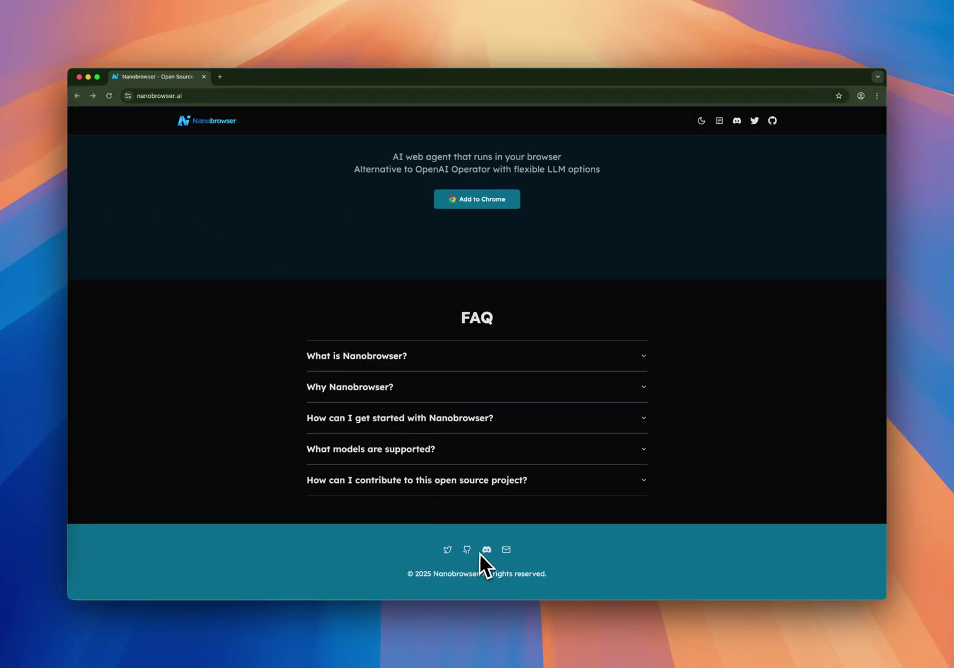
pyautogui.scroll(1, 478, 462)
pyautogui.scroll(3, 478, 463)
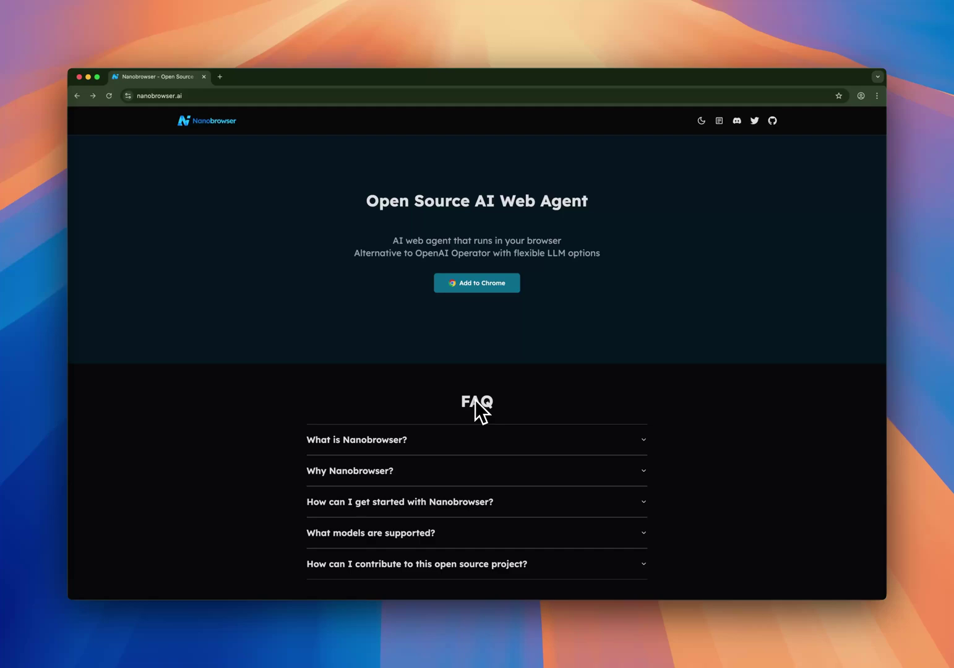
pyautogui.scroll(-5, 476, 400)
pyautogui.scroll(5, 476, 399)
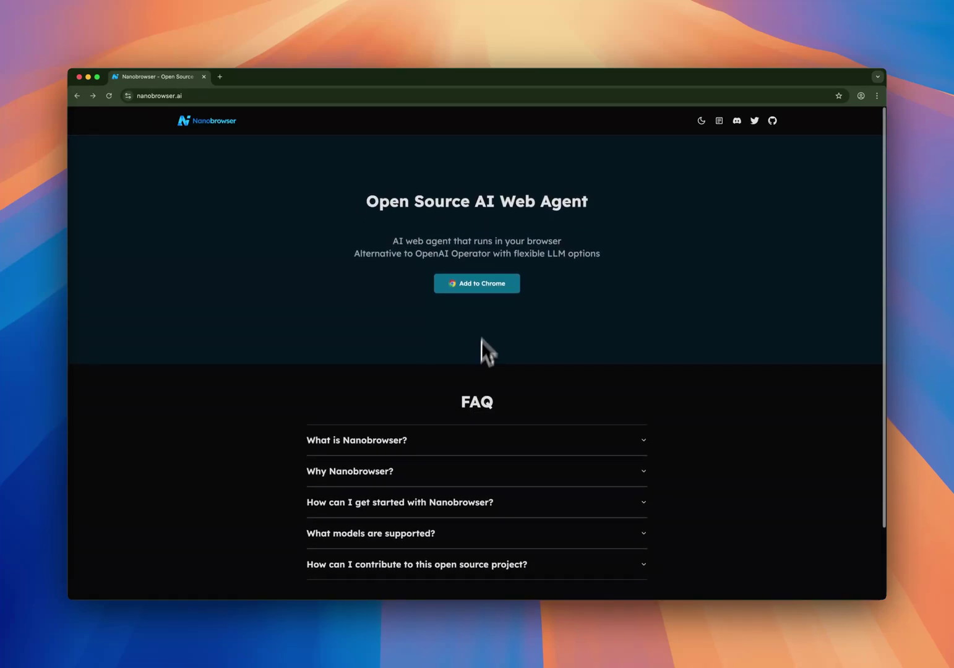
# Install Nanobrowser from its Chrome Web Store listing, accepting the extension's permissions.
pyautogui.click(498, 290)
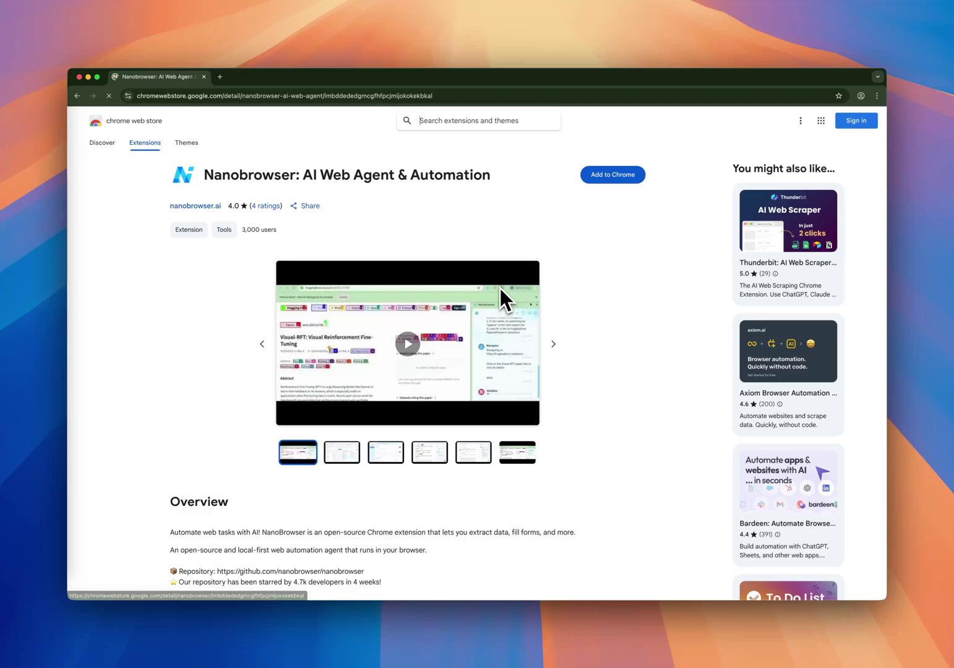
pyautogui.click(614, 180)
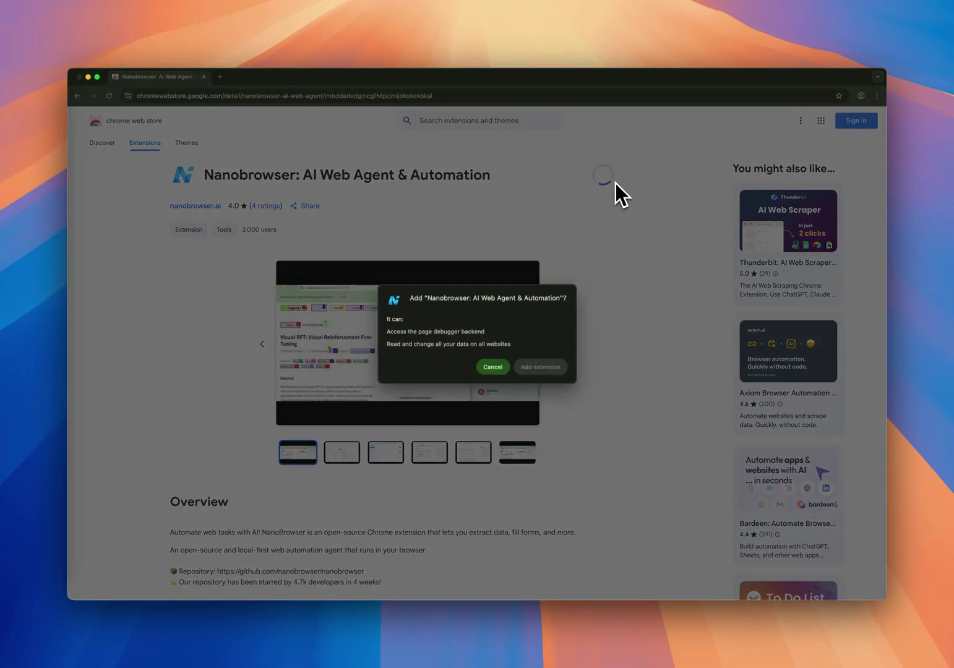
pyautogui.click(548, 368)
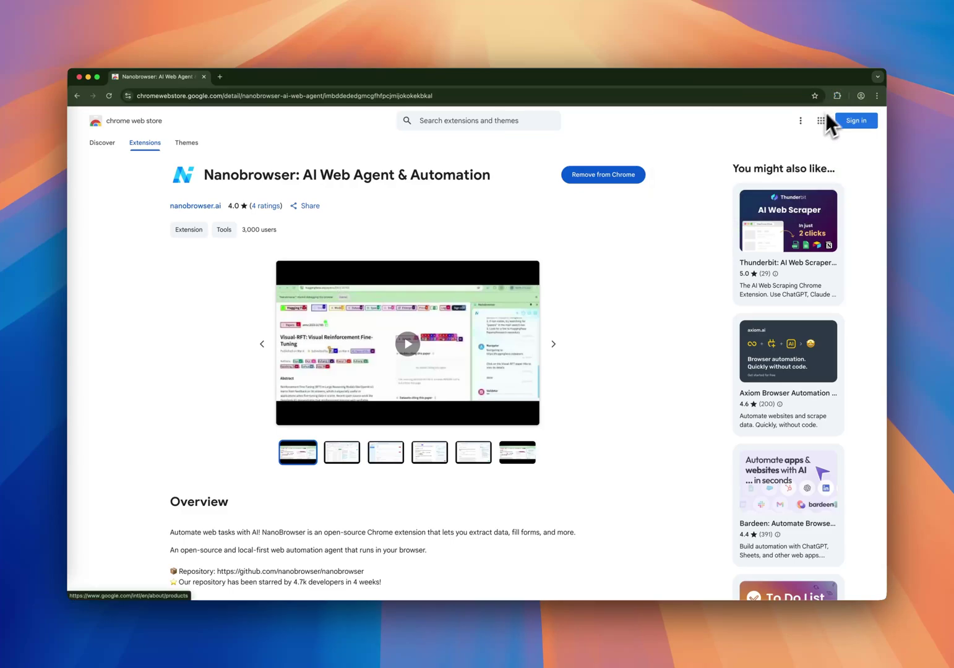
# Open the Nanobrowser side panel from the Extensions menu.
pyautogui.click(837, 96)
pyautogui.click(753, 166)
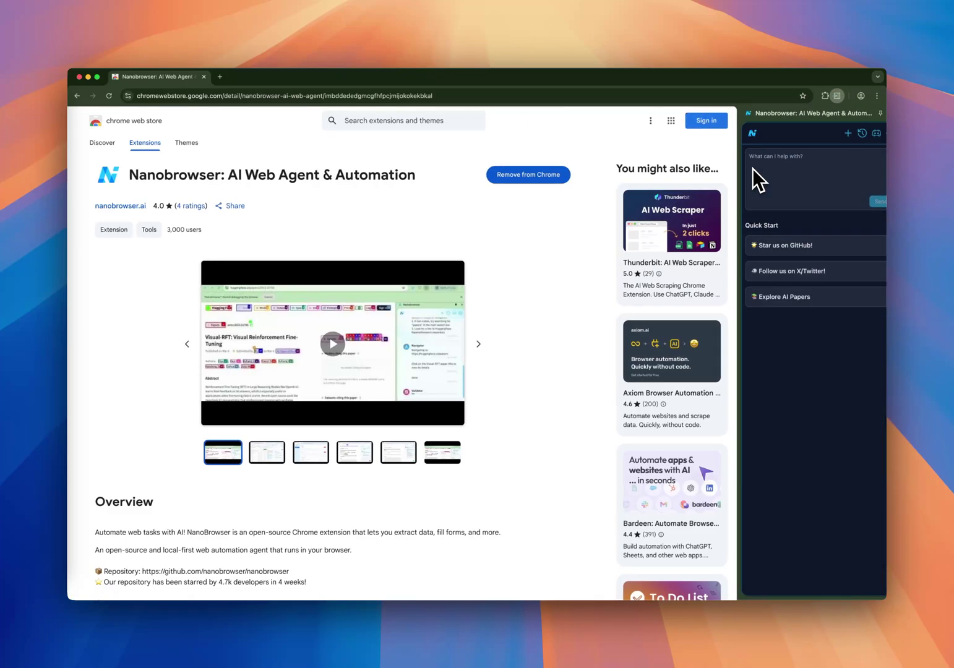
pyautogui.click(822, 97)
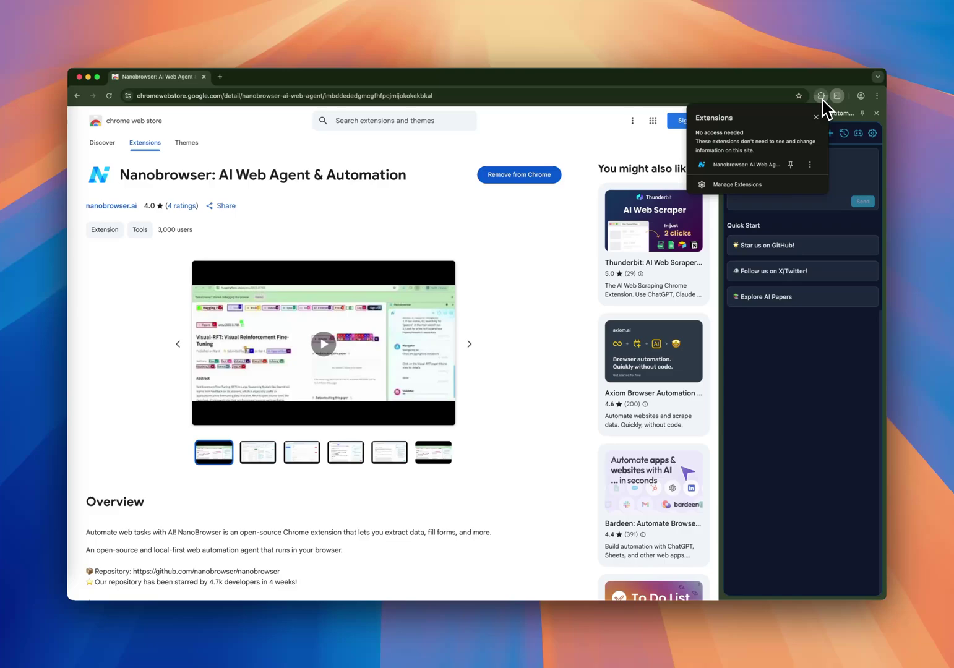
pyautogui.click(821, 96)
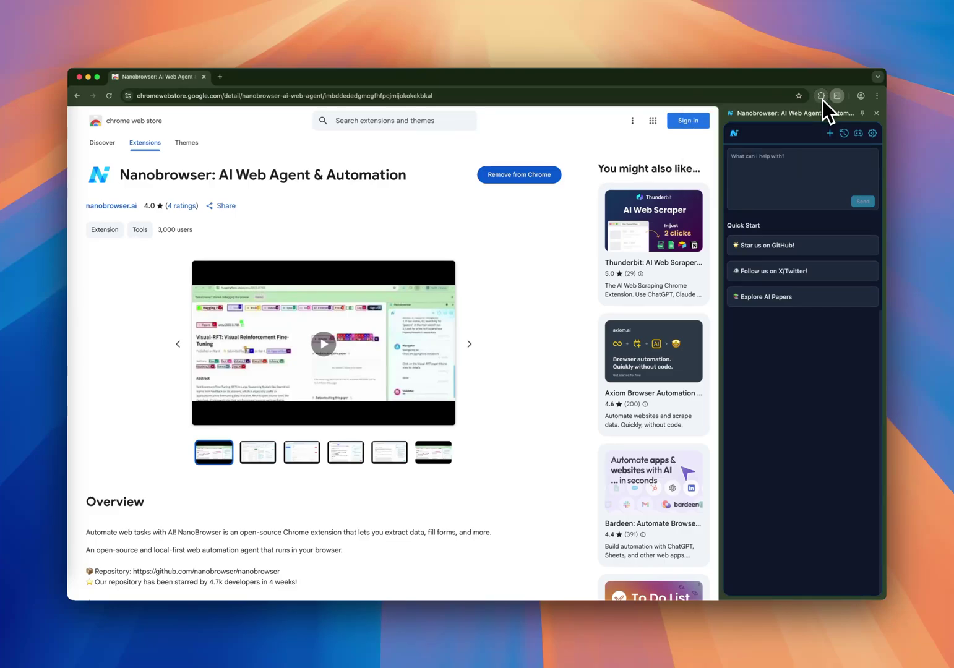
# Add OpenAI as a new LLM provider in Nanobrowser's settings.
pyautogui.click(872, 134)
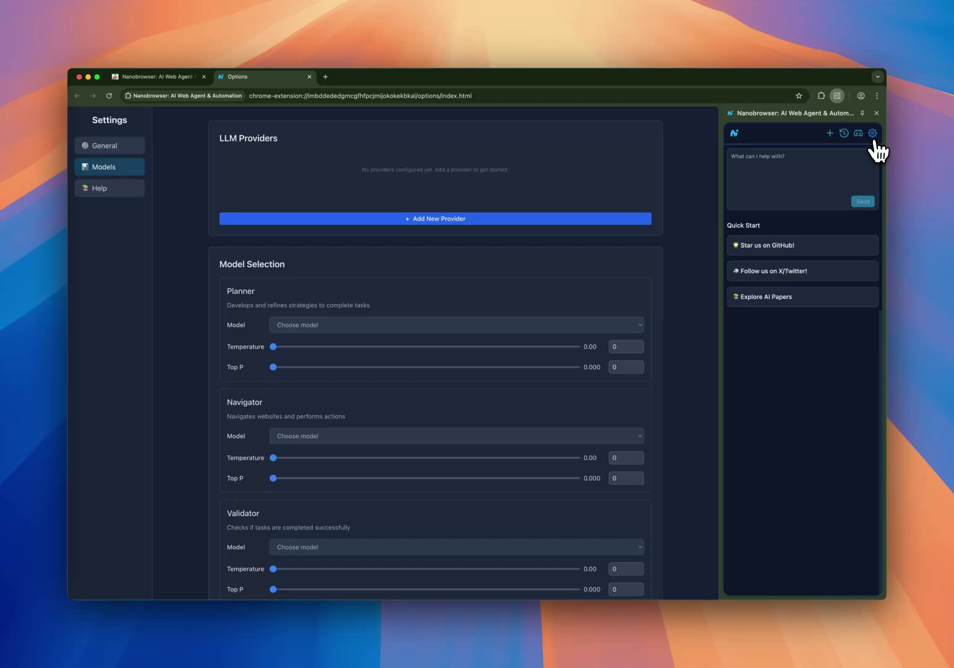
pyautogui.click(437, 220)
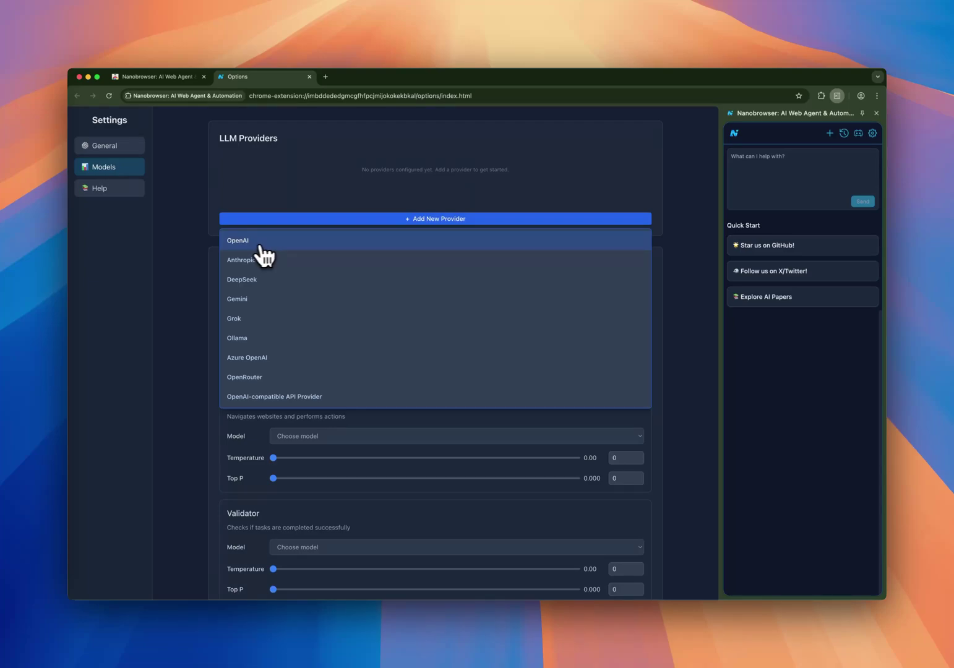
pyautogui.click(243, 246)
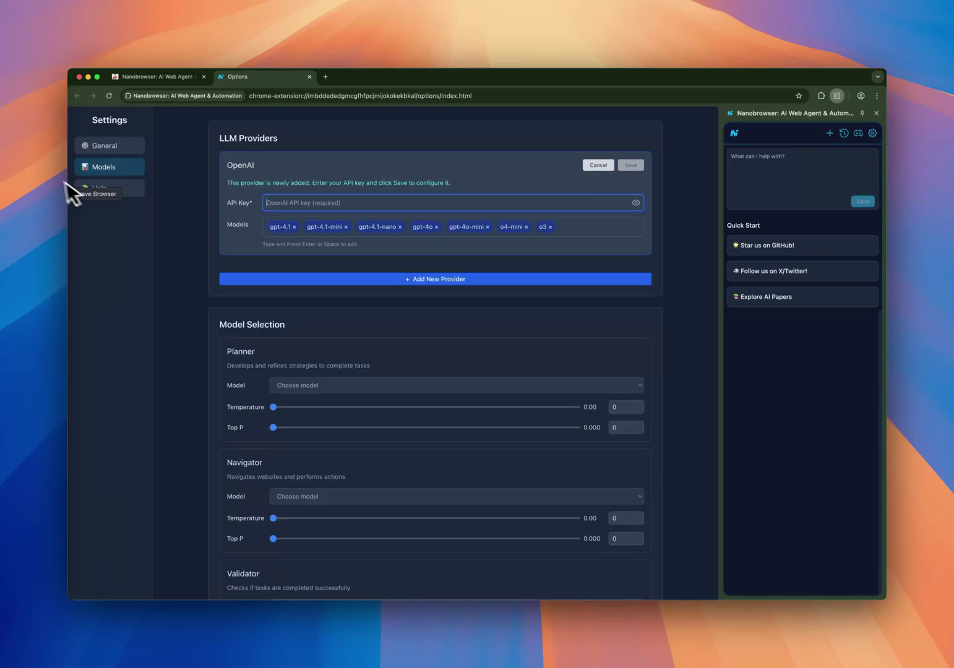
# Copy the OPENAI_API_KEY value from .env in Windsurf into the OpenAI API key field.
pyautogui.press('super+Tab')
pyautogui.press('super+p')
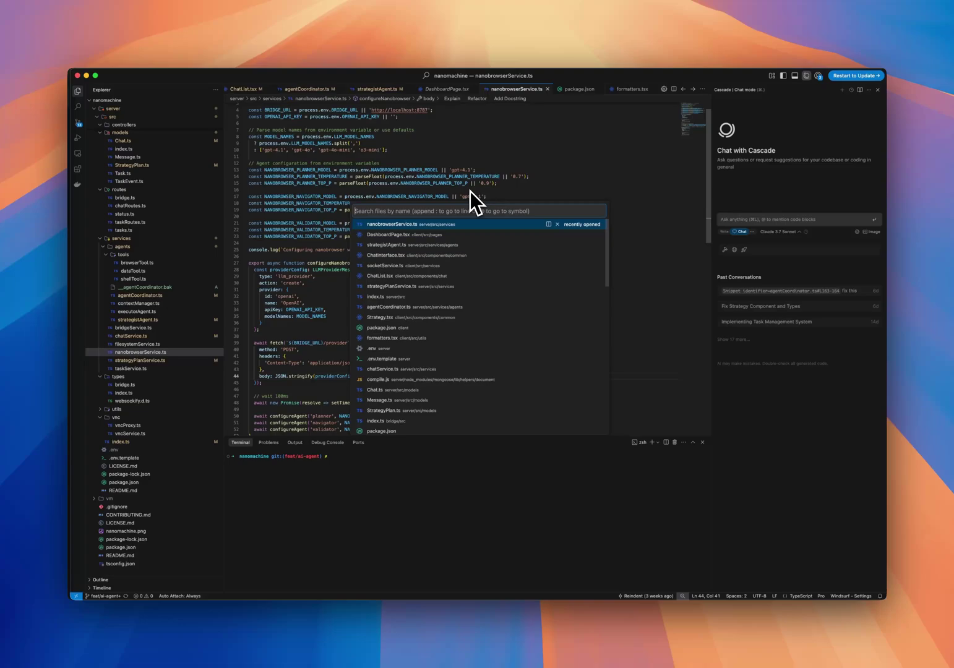
pyautogui.write('.env')
pyautogui.press('Return')
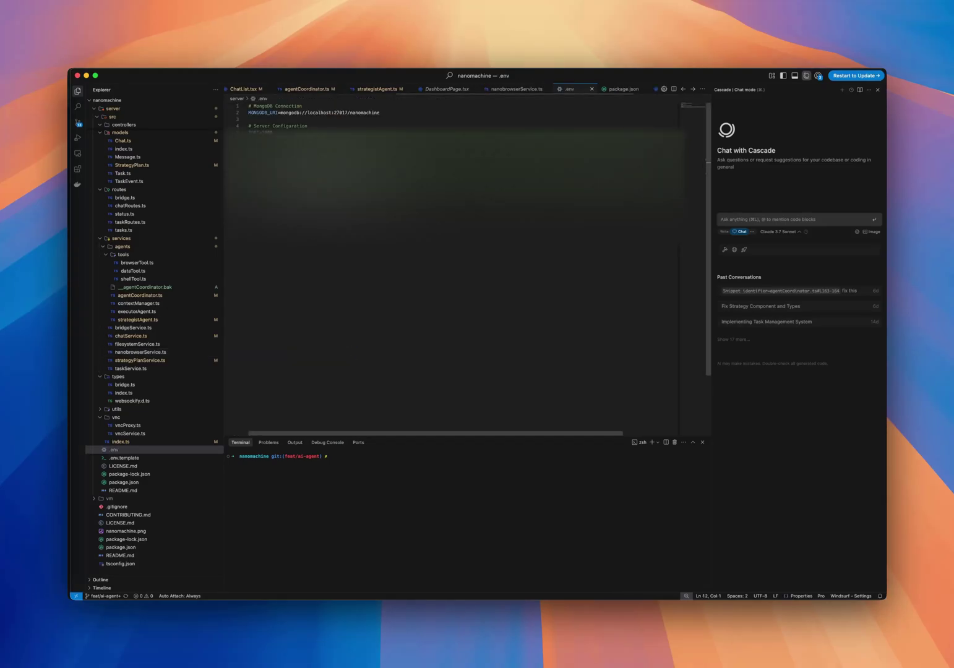
pyautogui.moveTo(272, 172); pyautogui.dragTo(888, 50)
pyautogui.press('super+c')
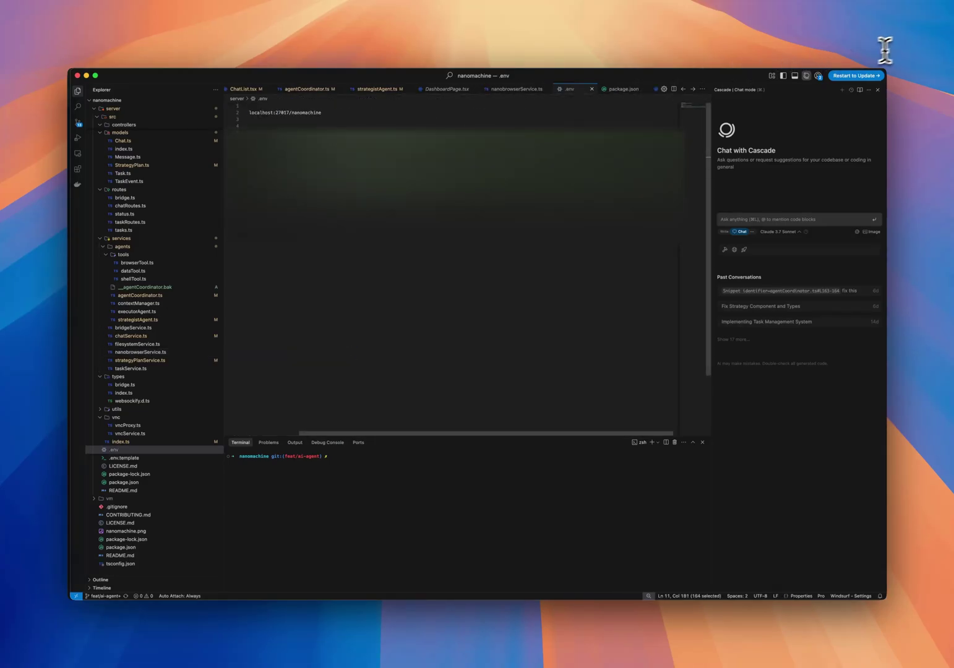
pyautogui.press('super+Tab')
pyautogui.click(329, 204)
pyautogui.press('super+v')
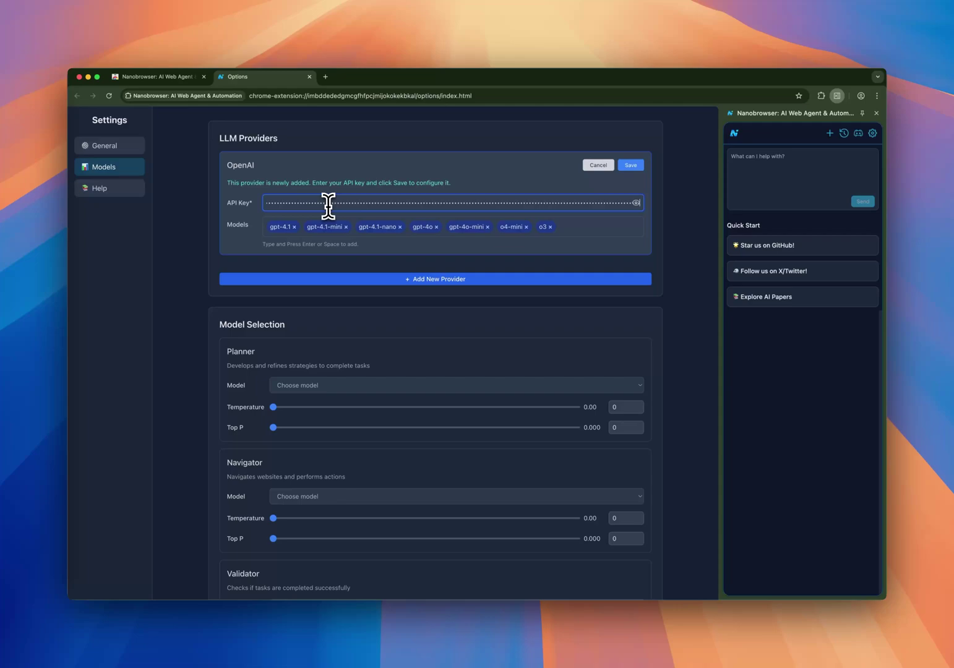
# Save the OpenAI provider and set the Planner model to OpenAI gpt-4.1.
pyautogui.click(631, 164)
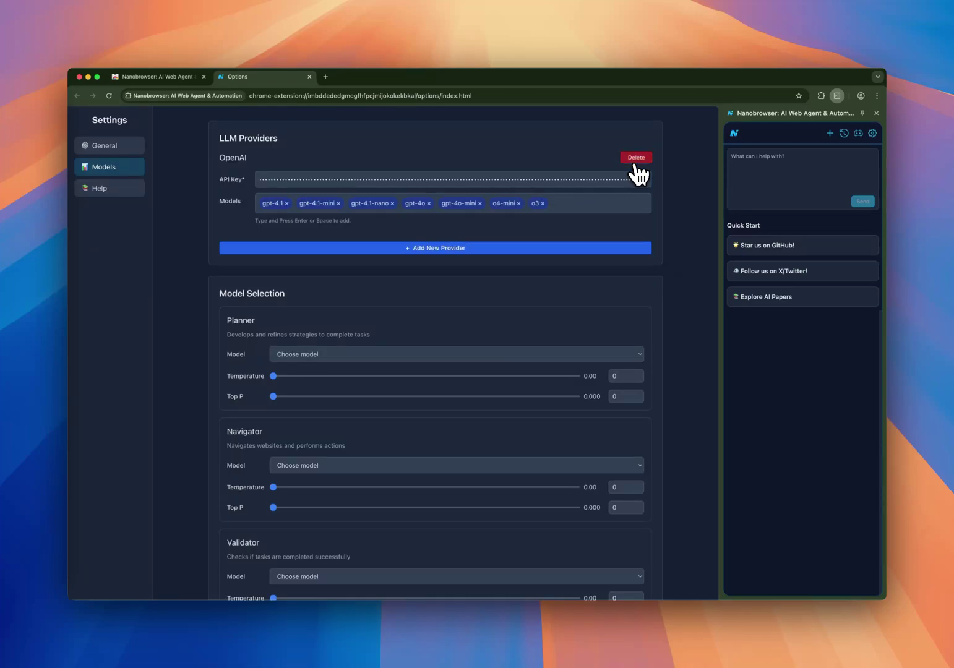
pyautogui.click(323, 356)
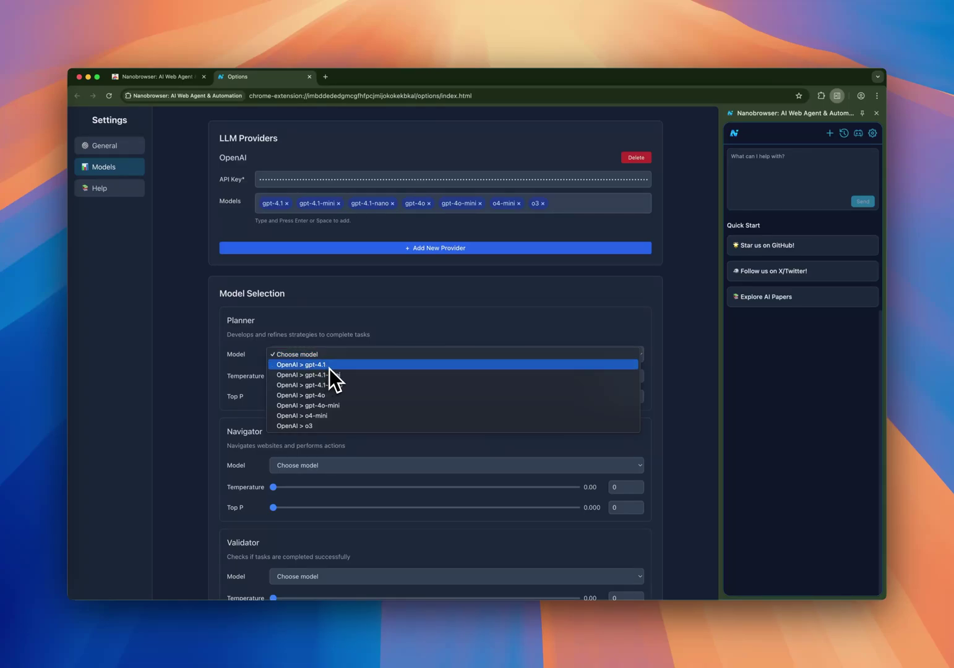
pyautogui.click(329, 367)
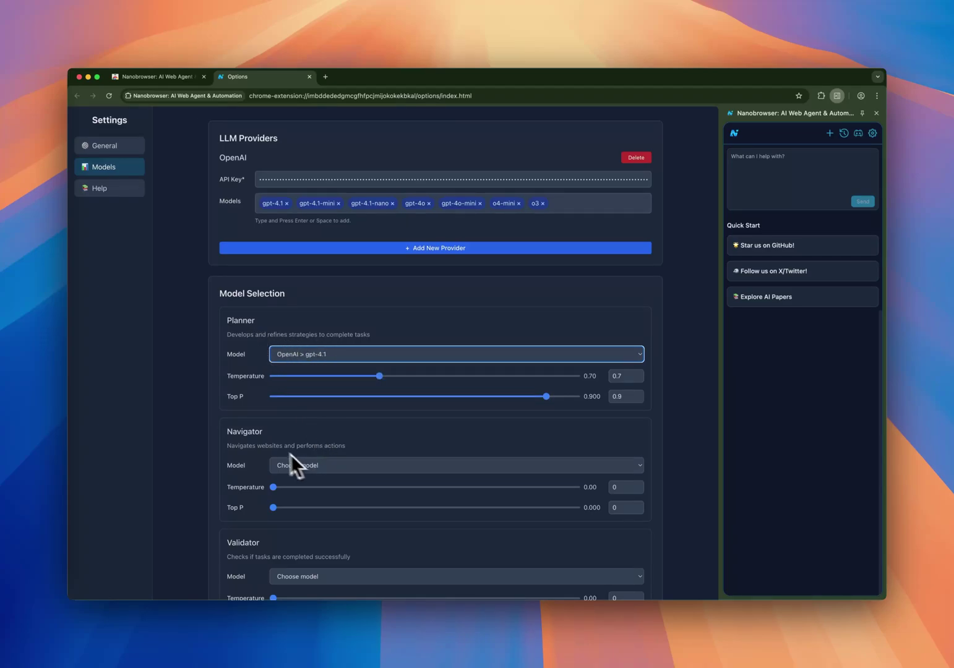
# Set both the Navigator and Validator models to OpenAI gpt-4.1.
pyautogui.scroll(-2, 279, 451)
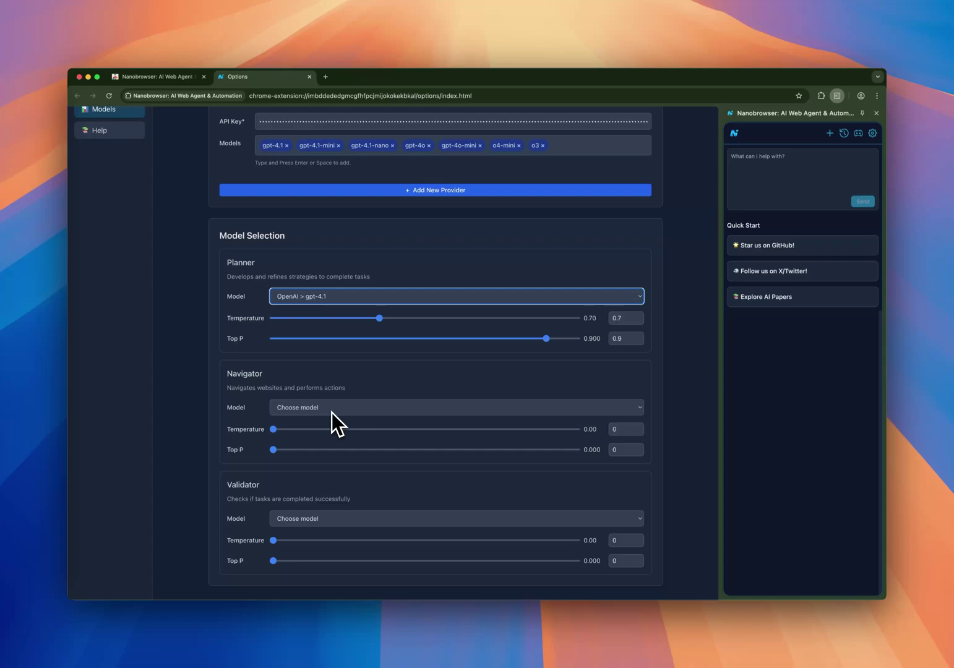
pyautogui.click(332, 413)
pyautogui.click(324, 419)
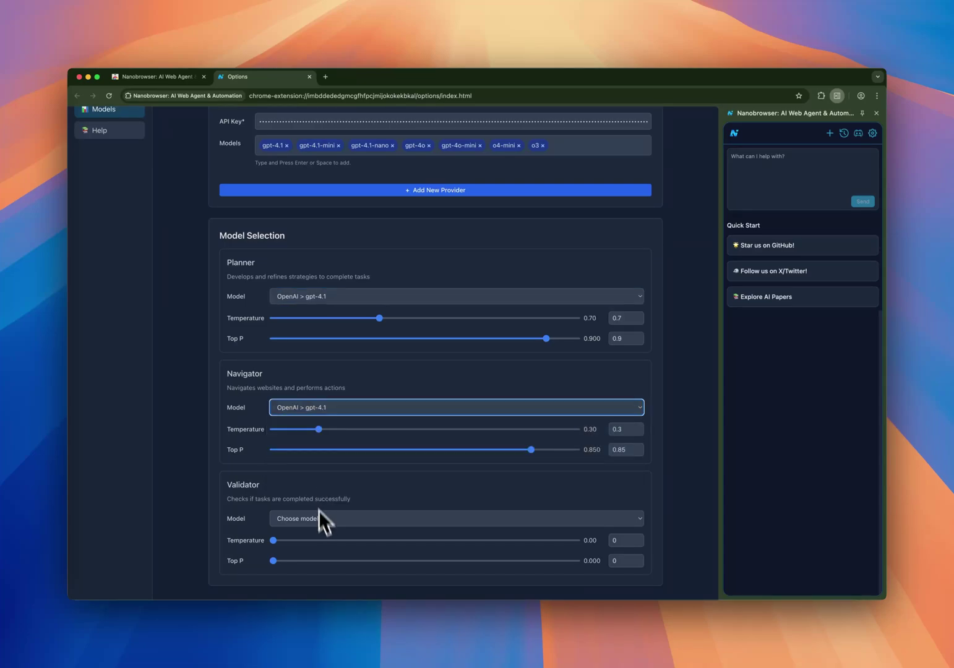
pyautogui.click(328, 523)
pyautogui.click(327, 534)
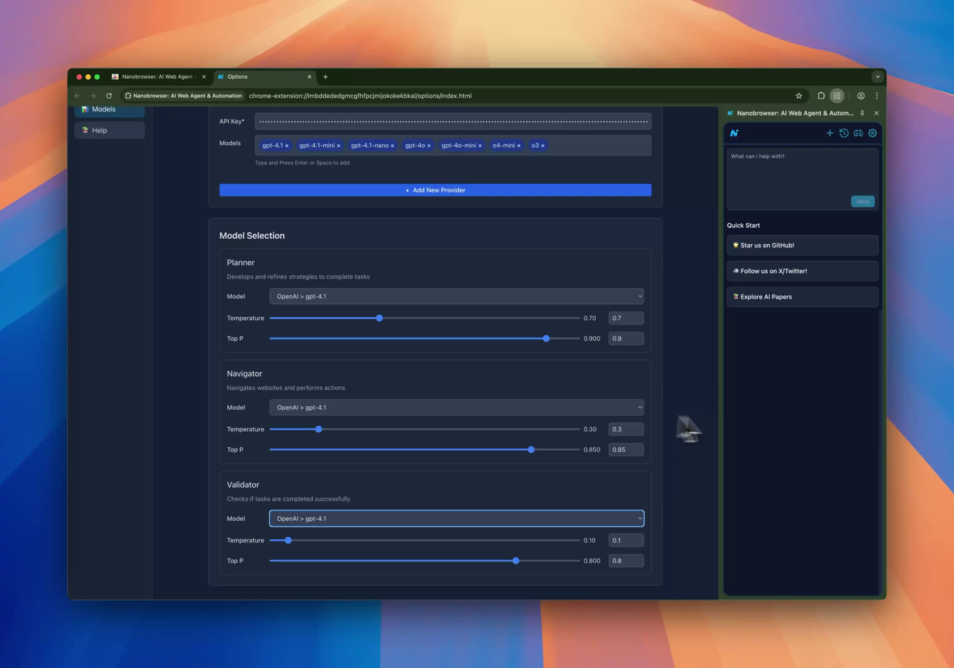
pyautogui.click(655, 355)
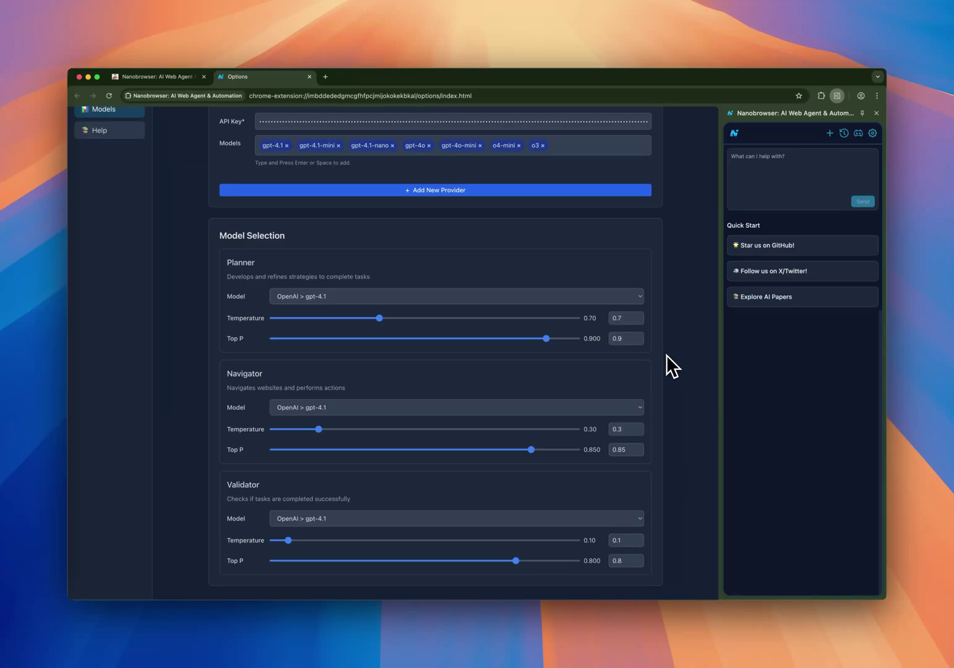
pyautogui.press('super+Tab')
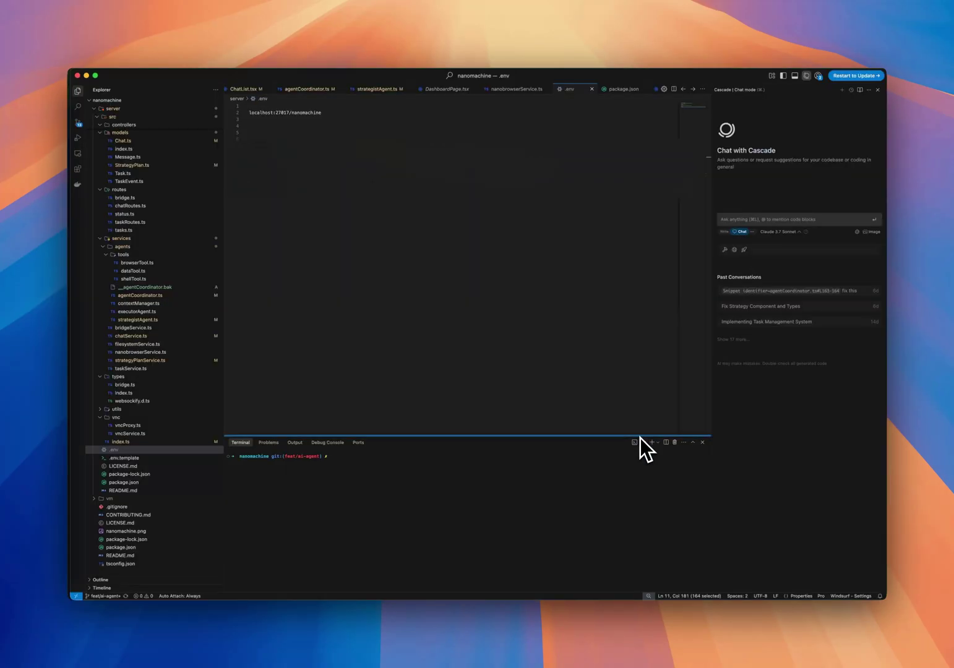
pyautogui.click(517, 88)
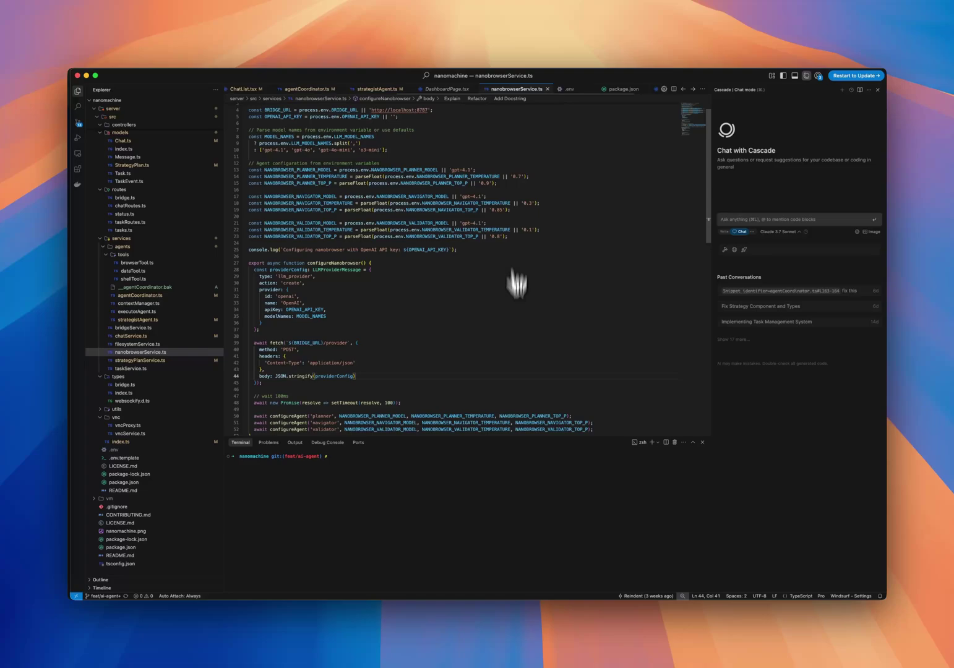
pyautogui.press('super+Tab')
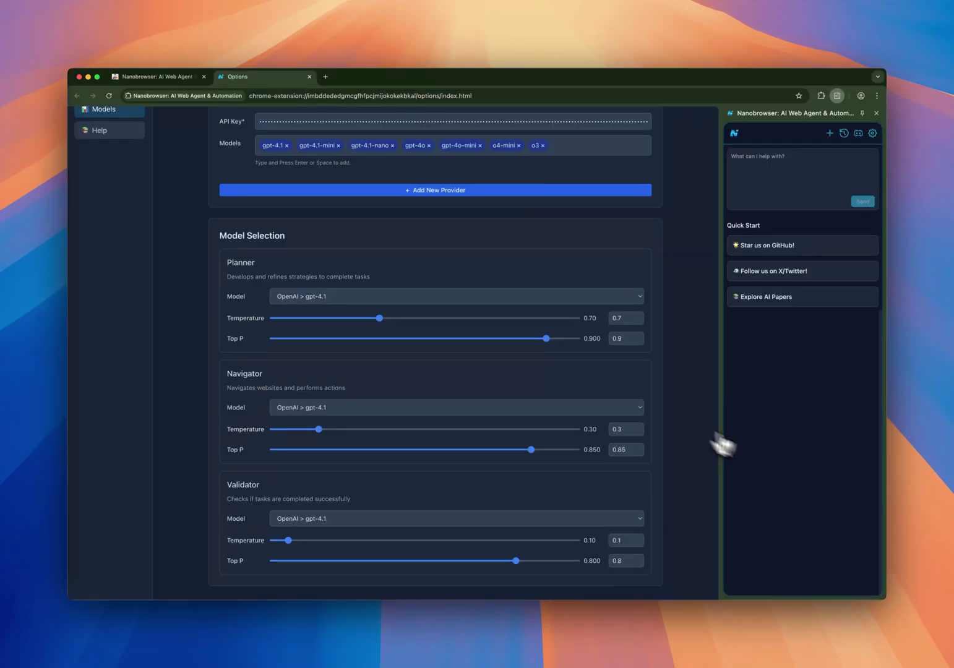
pyautogui.press('super+Tab')
pyautogui.press('super+Tab')
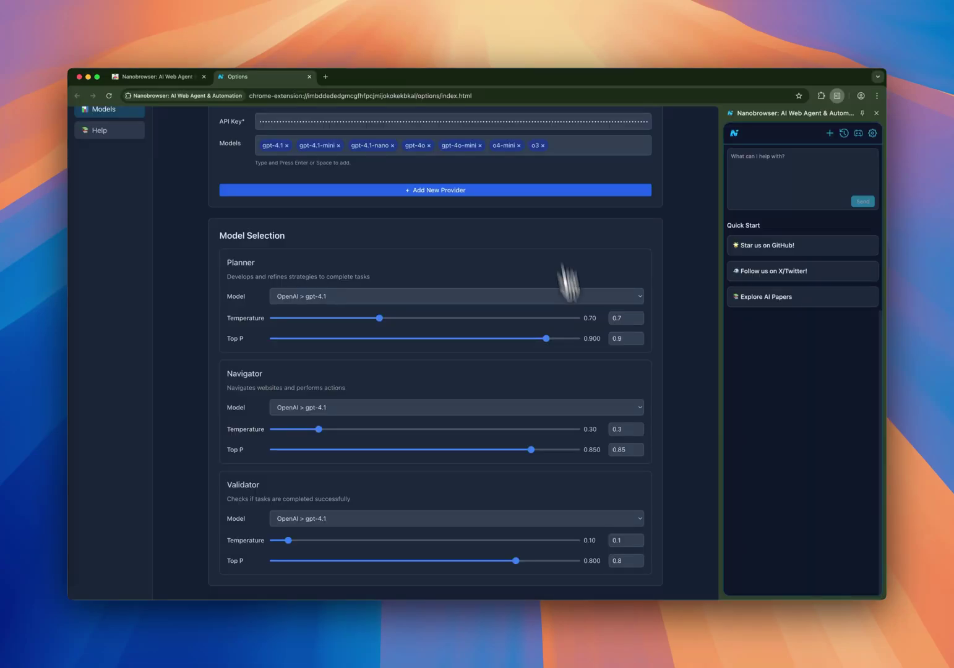
pyautogui.press('super+Tab')
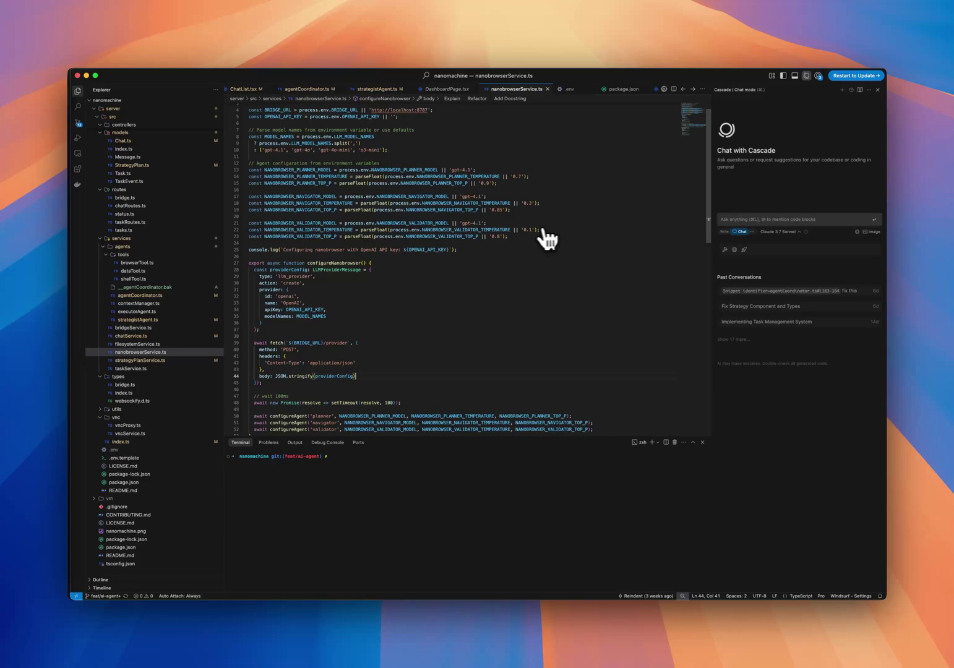
pyautogui.press('super+Tab')
pyautogui.press('super+Tab')
pyautogui.press('super+Tab')
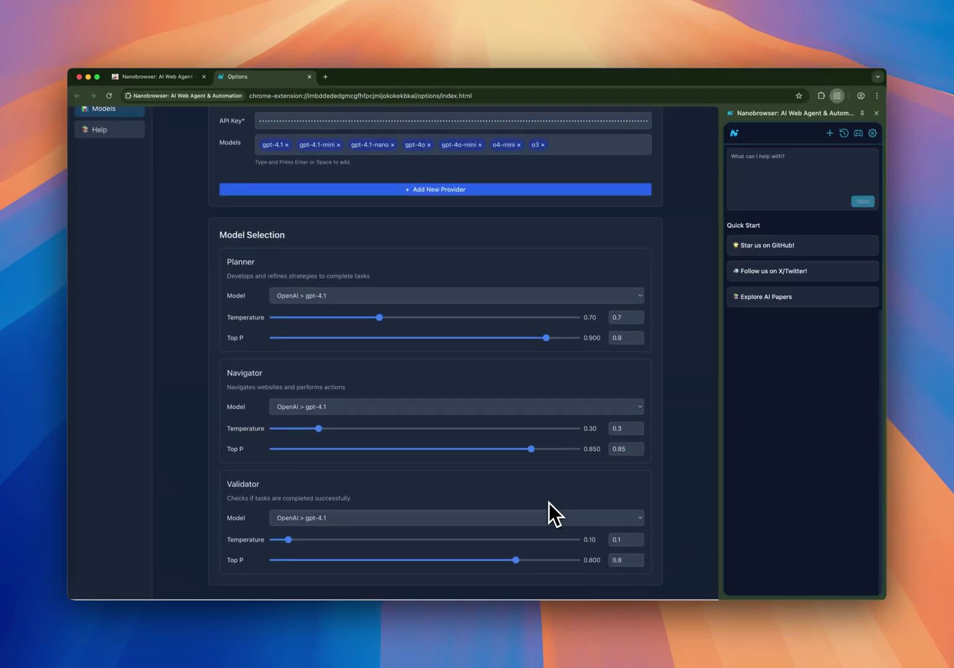
# Switch the Planner's model from gpt-4.1 to OpenAI o4-mini.
pyautogui.scroll(3, 549, 503)
pyautogui.scroll(-2, 549, 504)
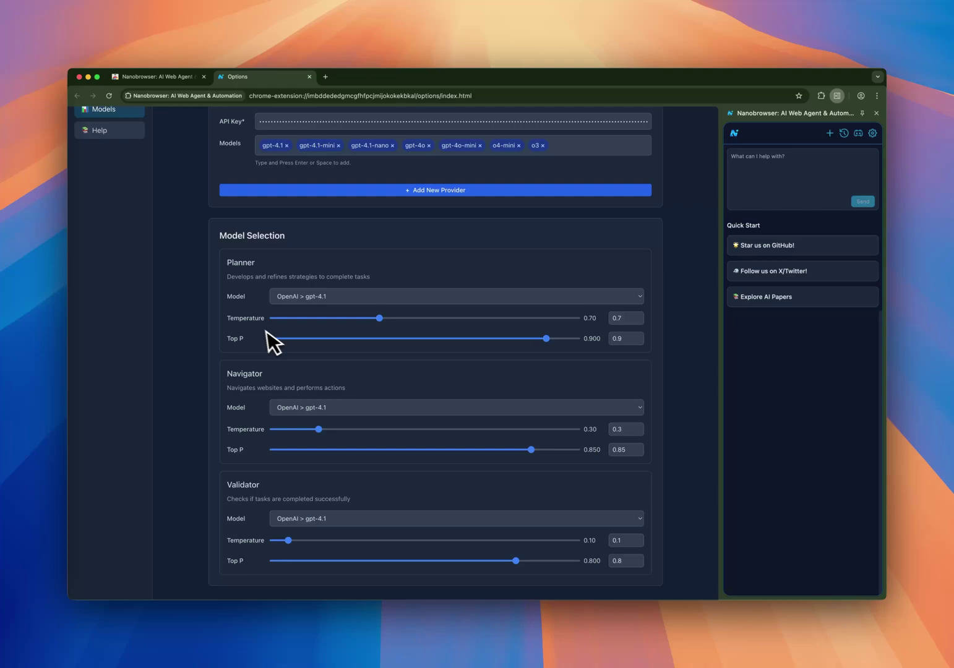
pyautogui.click(345, 295)
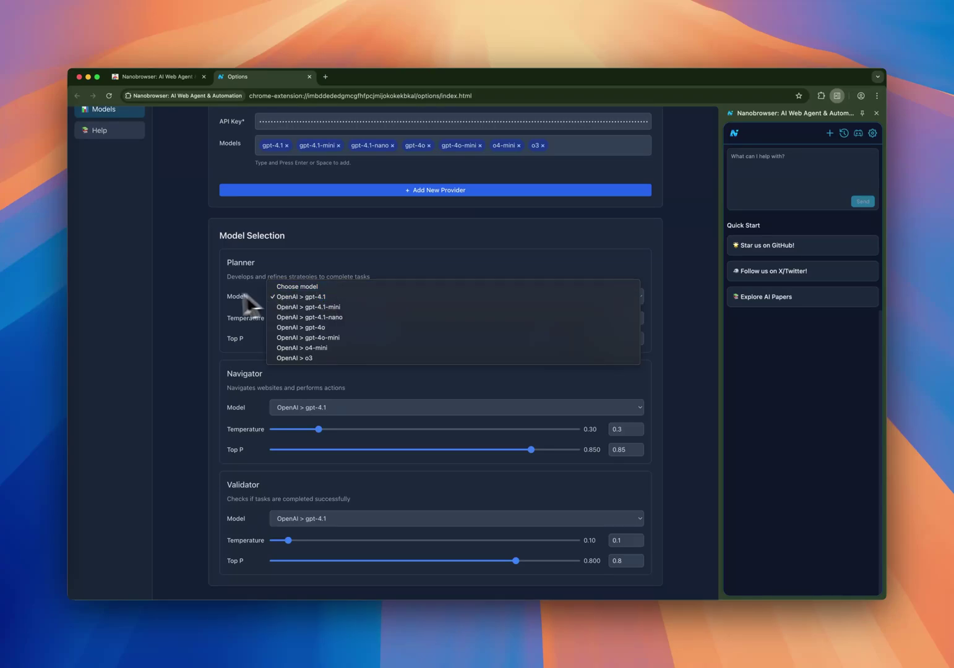
pyautogui.click(212, 293)
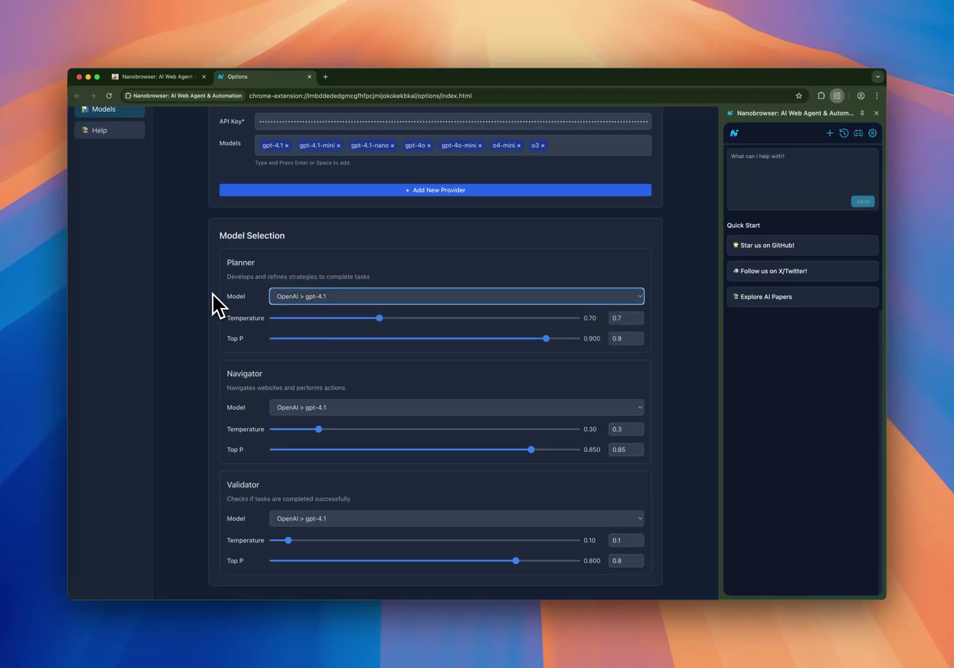
pyautogui.click(318, 300)
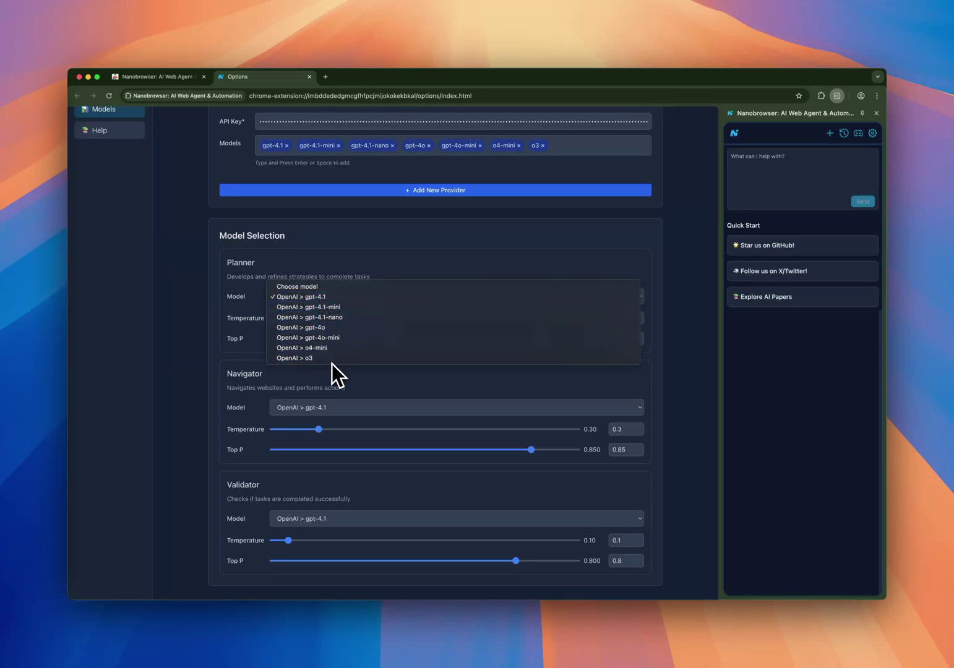
pyautogui.click(350, 265)
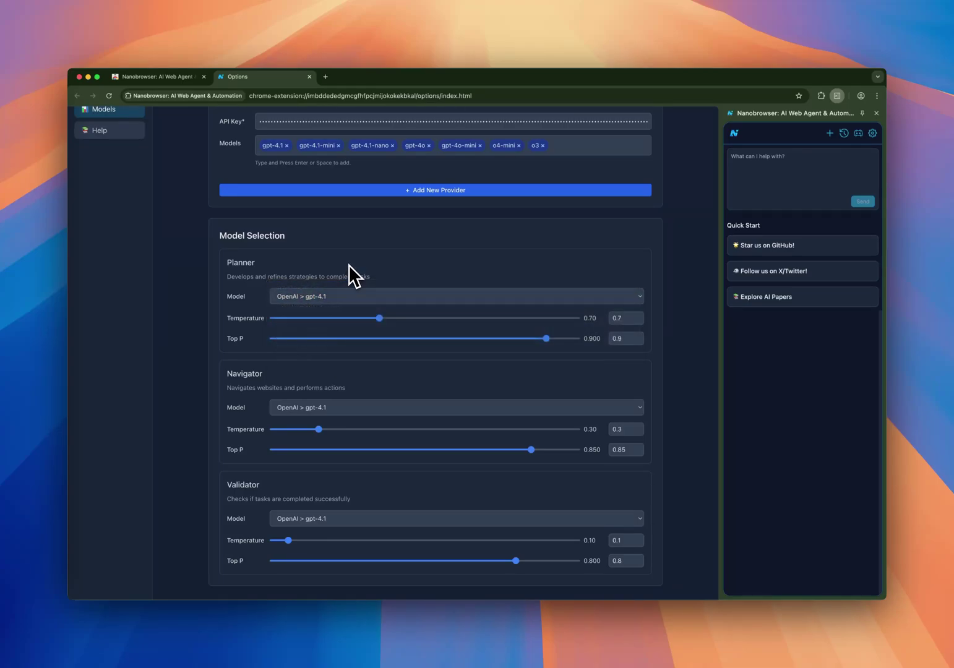
pyautogui.click(339, 302)
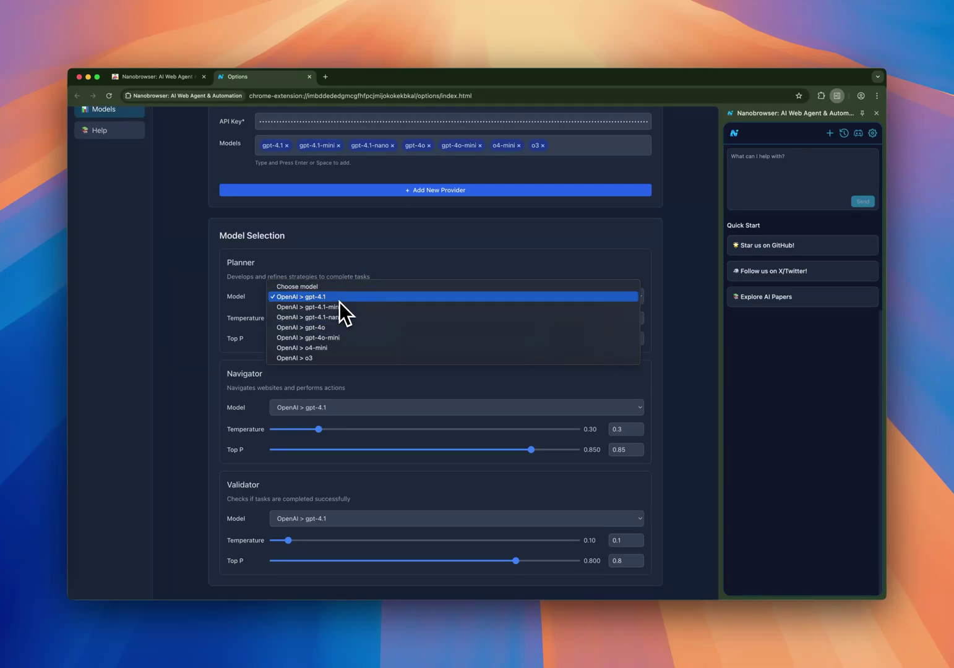
pyautogui.click(325, 349)
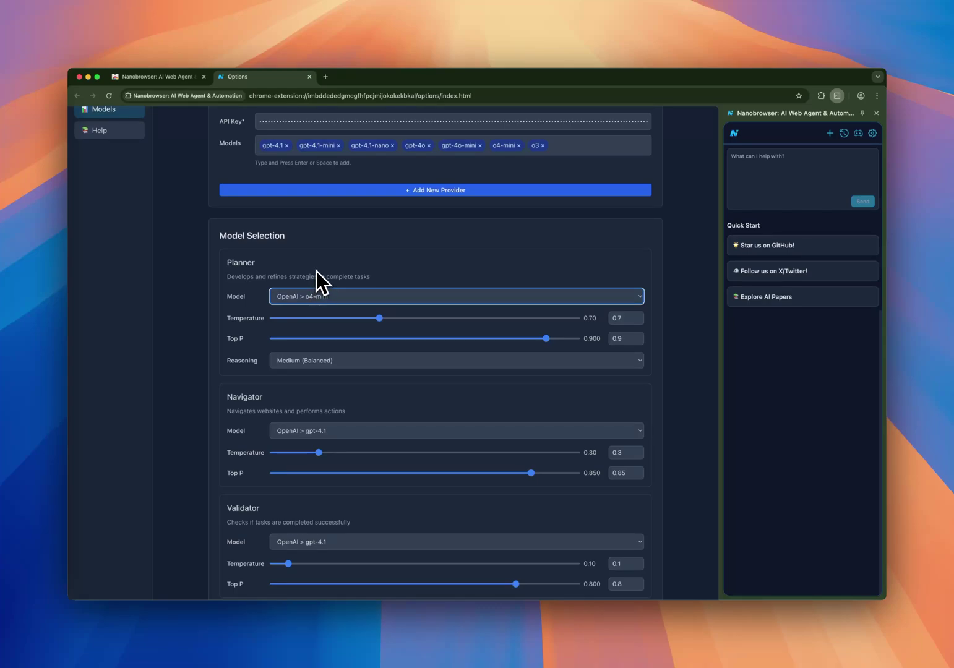
pyautogui.click(267, 268)
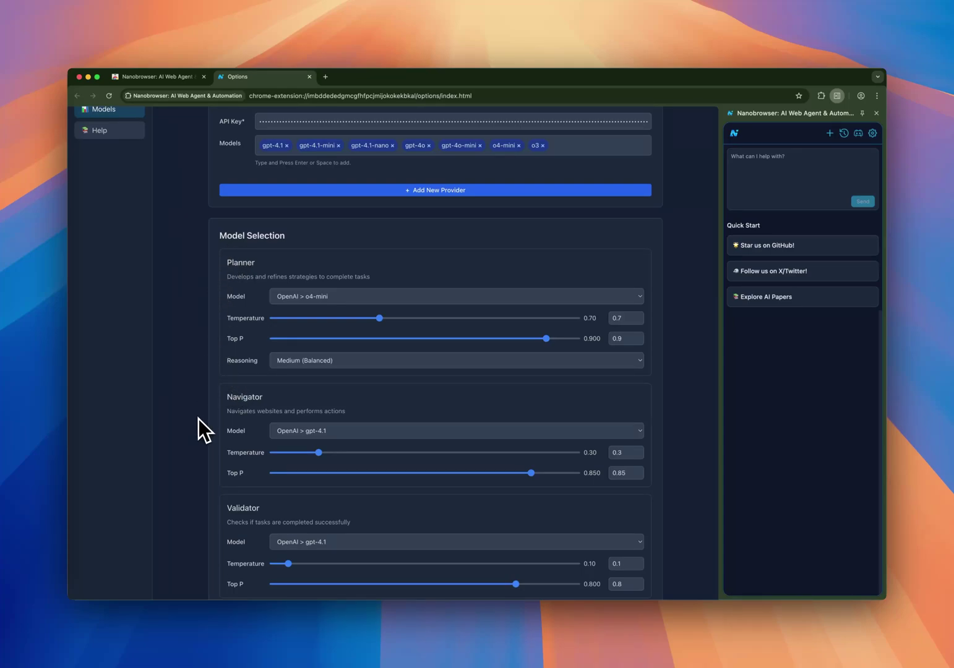
pyautogui.scroll(-1, 207, 471)
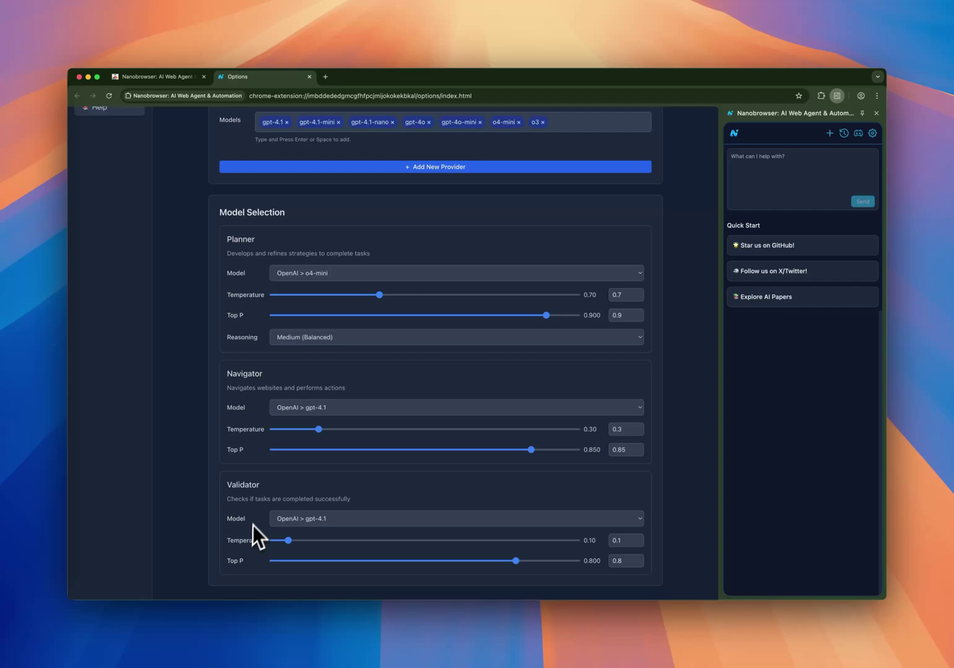
pyautogui.moveTo(228, 485); pyautogui.dragTo(253, 484)
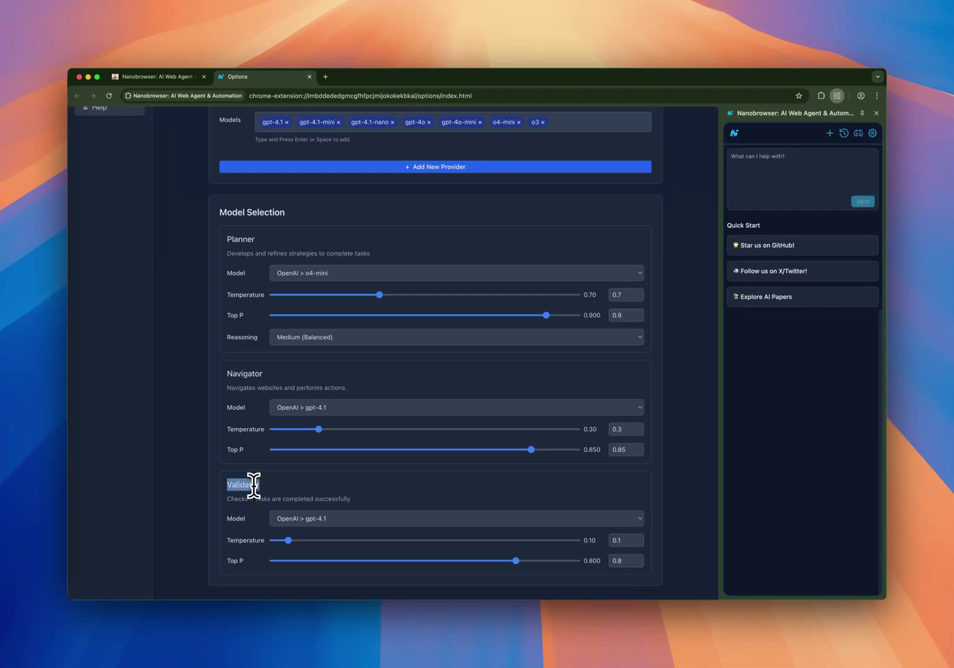
pyautogui.doubleClick(256, 371)
pyautogui.doubleClick(240, 241)
pyautogui.click(210, 329)
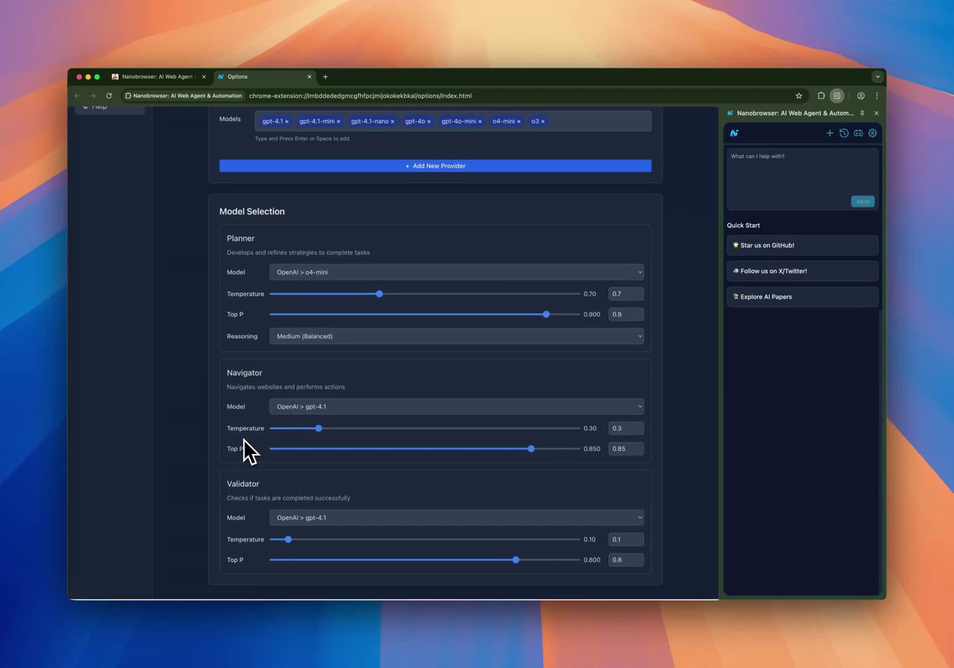
pyautogui.scroll(3, 244, 442)
# Send the agent a request to find the latest AI agents news on Hacker News.
pyautogui.click(791, 166)
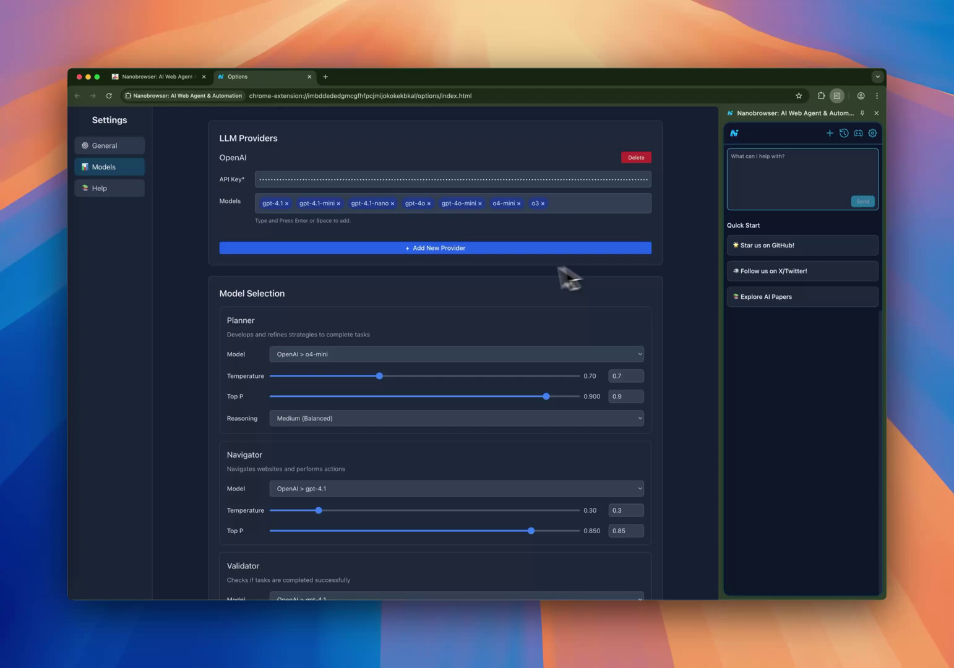
pyautogui.click(580, 285)
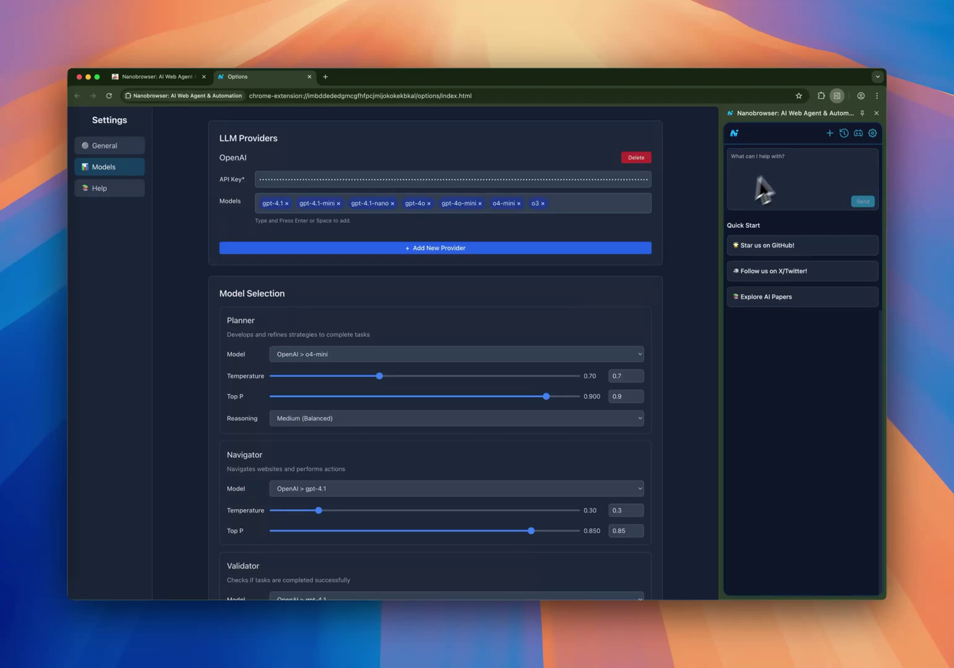
pyautogui.click(782, 161)
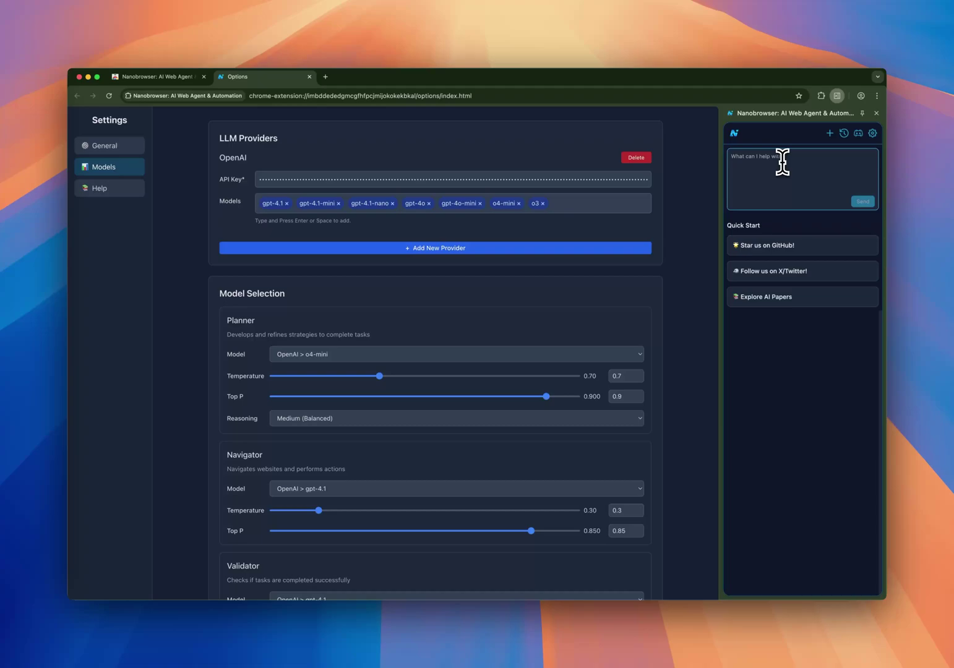
pyautogui.write('Fo')
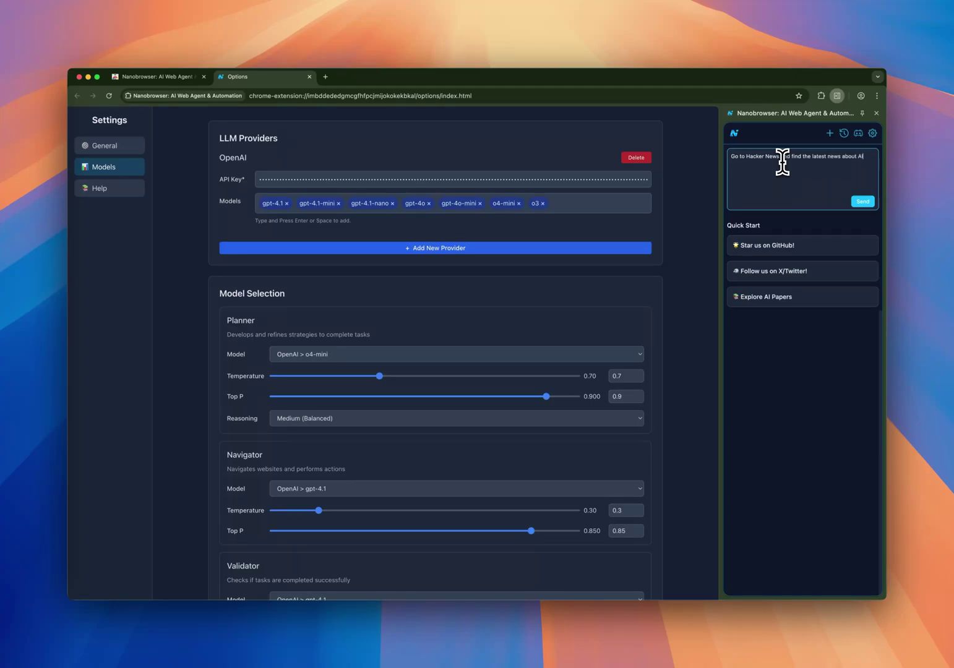
pyautogui.press('Return')
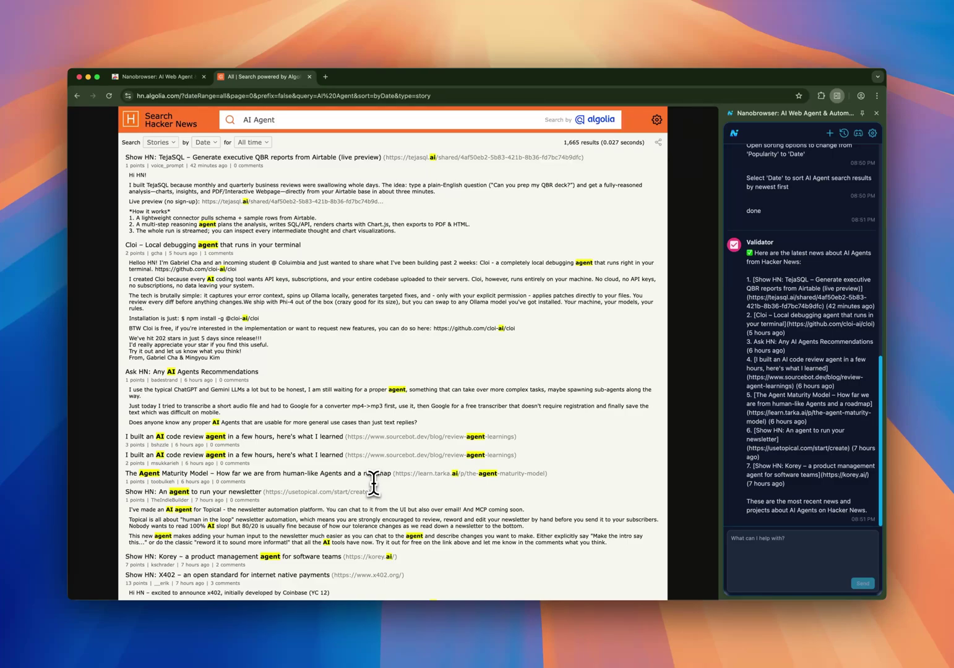
# Search Google for 'openai api key' in a new Chrome tab.
pyautogui.click(170, 77)
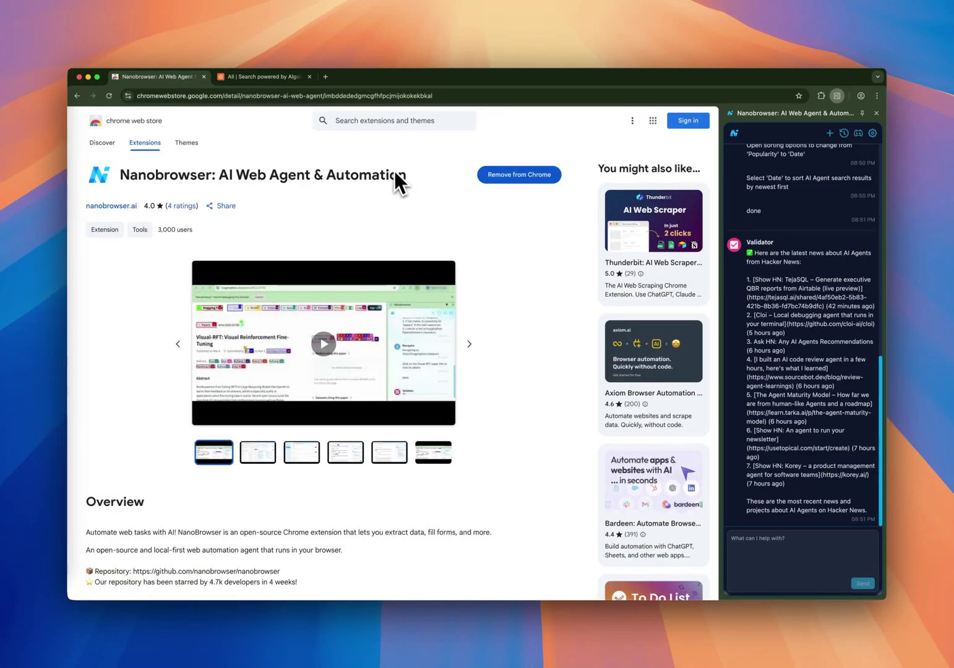
pyautogui.click(325, 77)
pyautogui.write('ope')
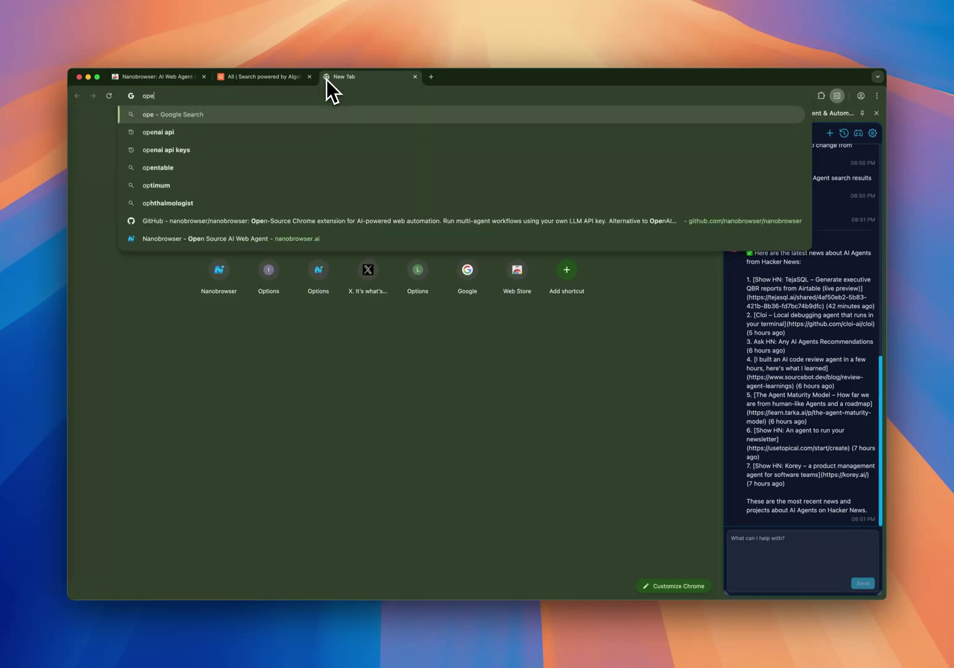
pyautogui.write('nai api key')
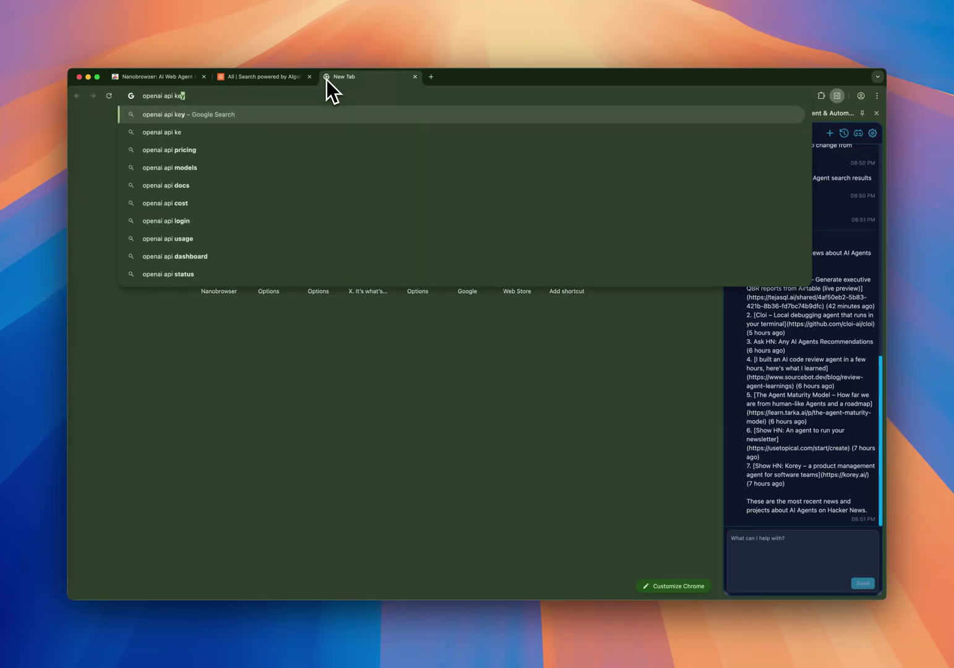
pyautogui.press('Return')
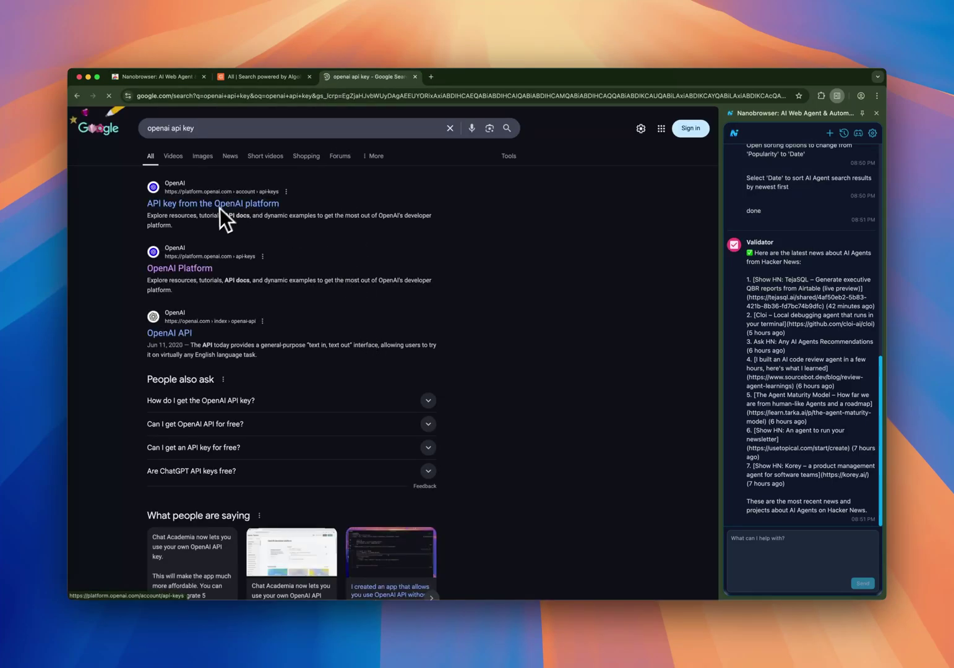
# Open the OpenAI Platform API keys page from the search results.
pyautogui.click(200, 275)
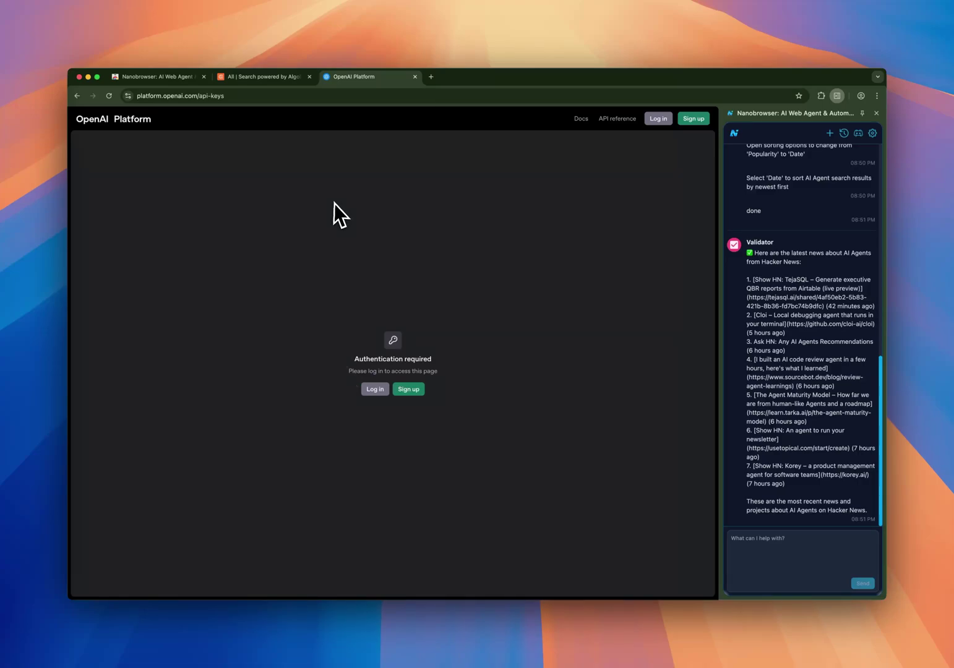
# Load nanobrowser.ai in a new browser tab.
pyautogui.hotkey('ctrl', 't')
pyautogui.write('nanobrowser.ai')
pyautogui.press('Return')
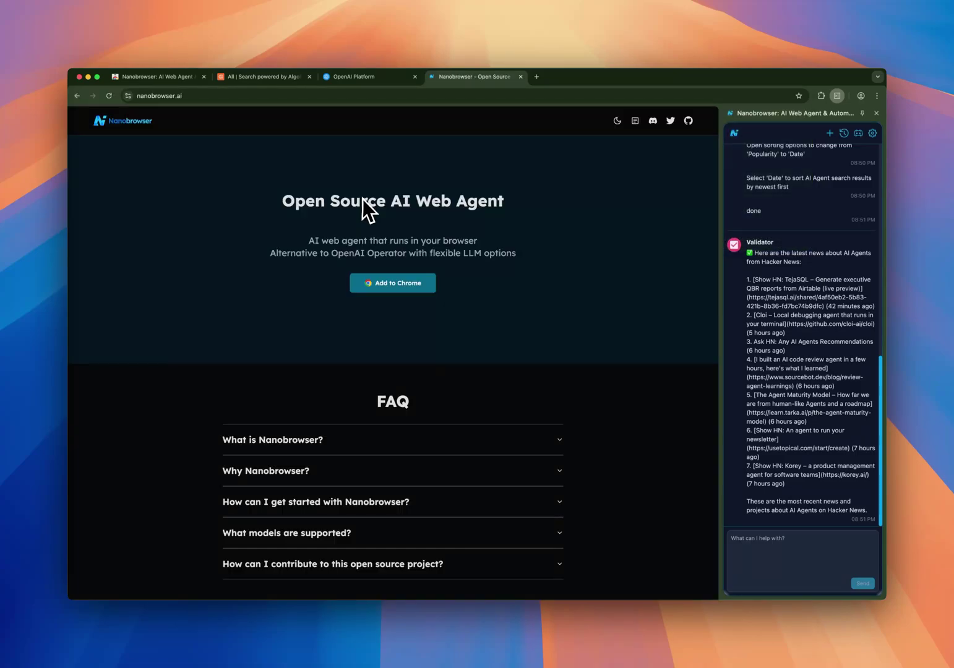